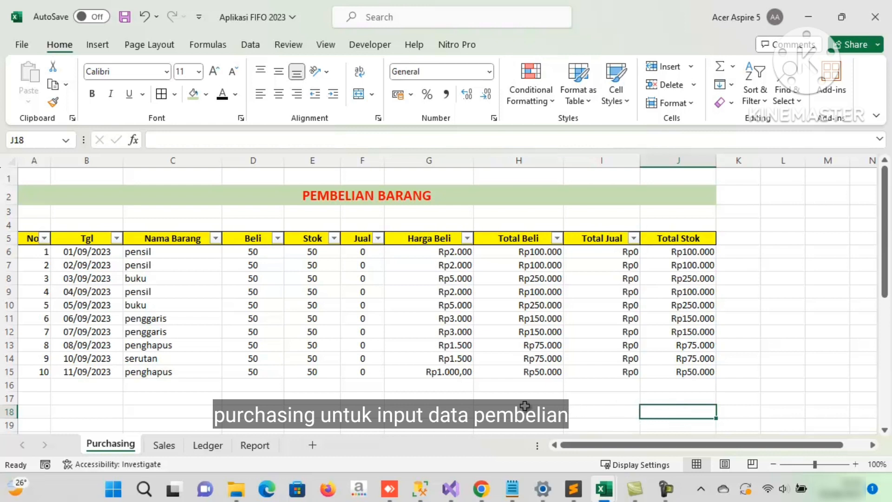
Step: Review the column layout of the sales form on the Sales sheet and the ledger report on the Ledger sheet
click(163, 442)
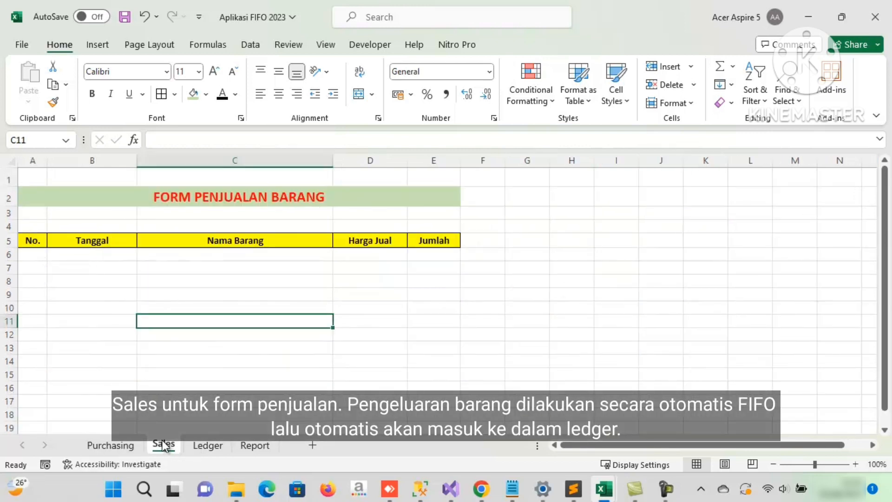
click(202, 402)
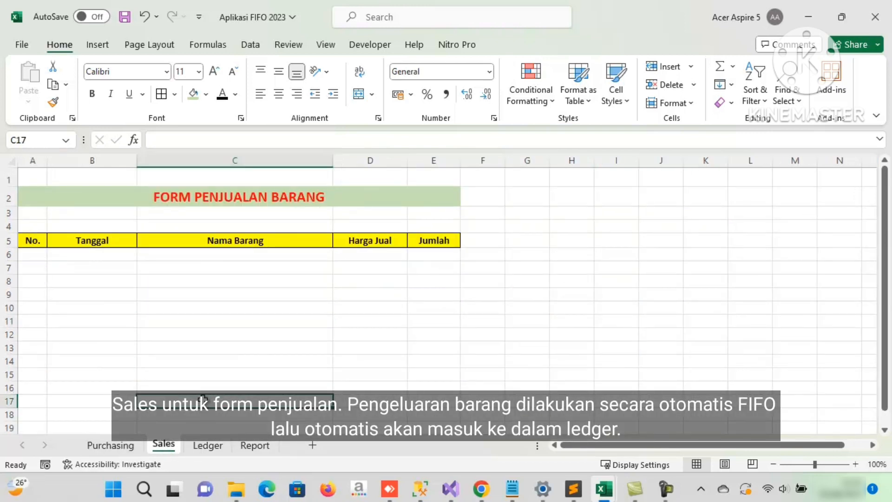
click(219, 255)
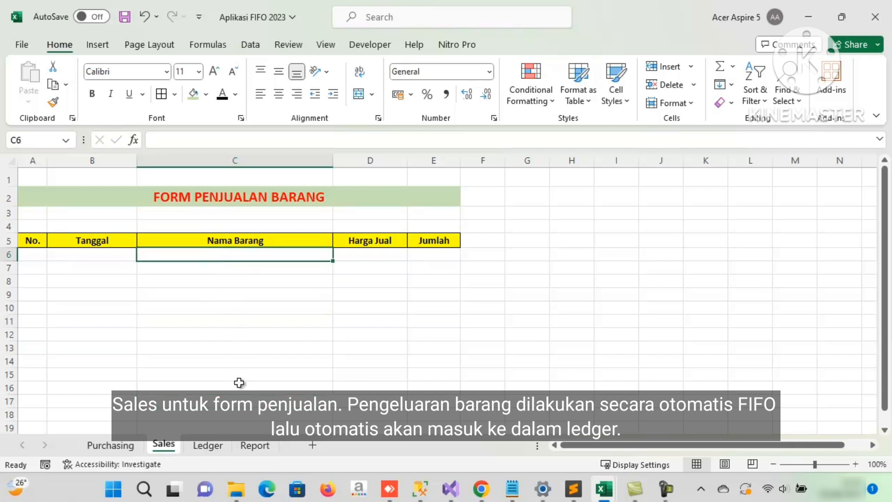
click(39, 257)
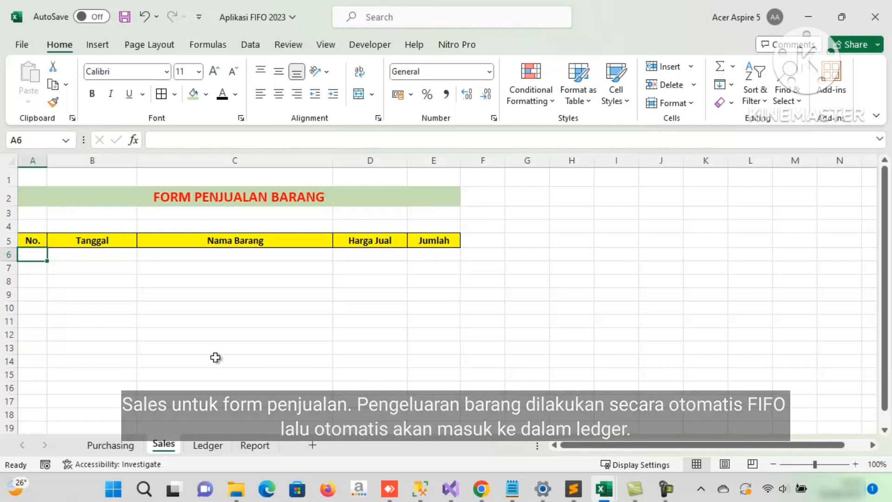
click(222, 444)
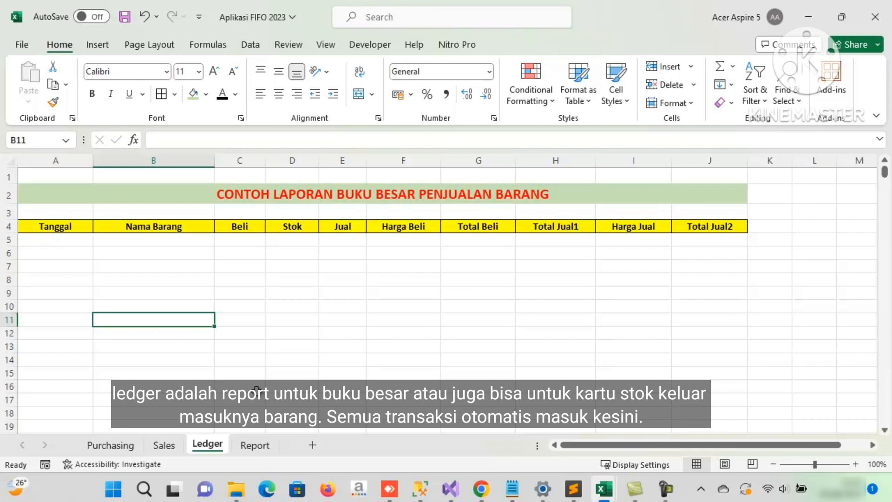
click(70, 242)
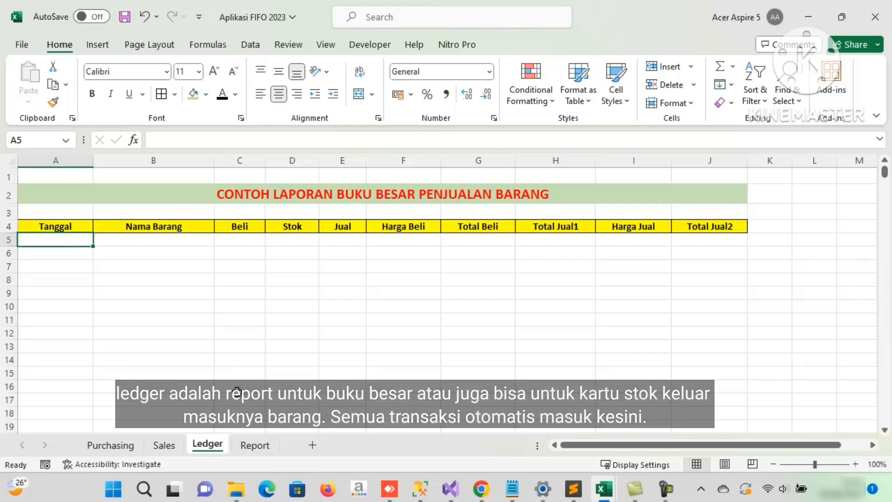
Step: Examine the material names and the purchase, remaining stock and sales total columns of the summary on the Report sheet
click(261, 447)
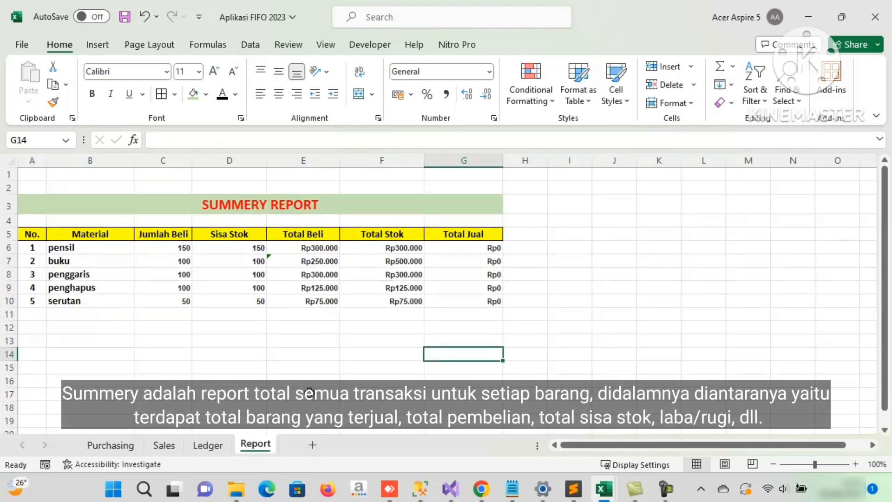
drag(494, 247, 483, 302)
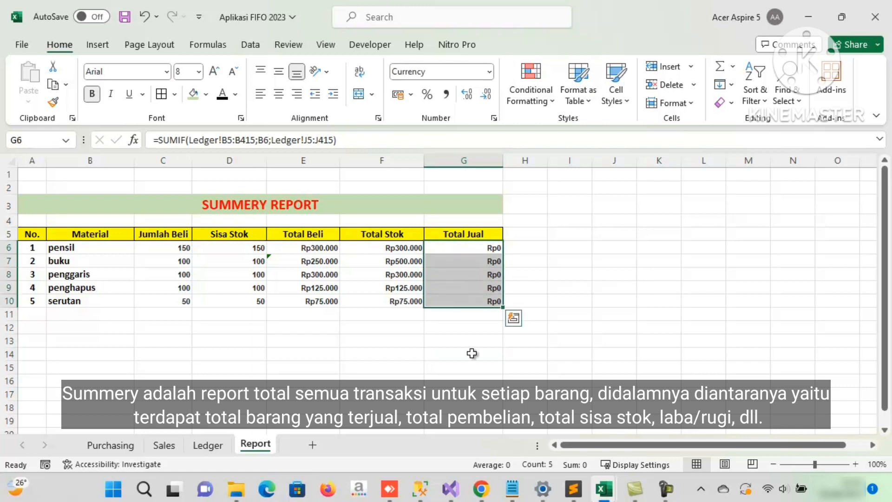
click(459, 396)
drag(167, 248, 181, 299)
drag(245, 251, 252, 302)
drag(301, 247, 307, 298)
drag(389, 251, 406, 302)
drag(451, 254, 433, 301)
drag(97, 250, 98, 302)
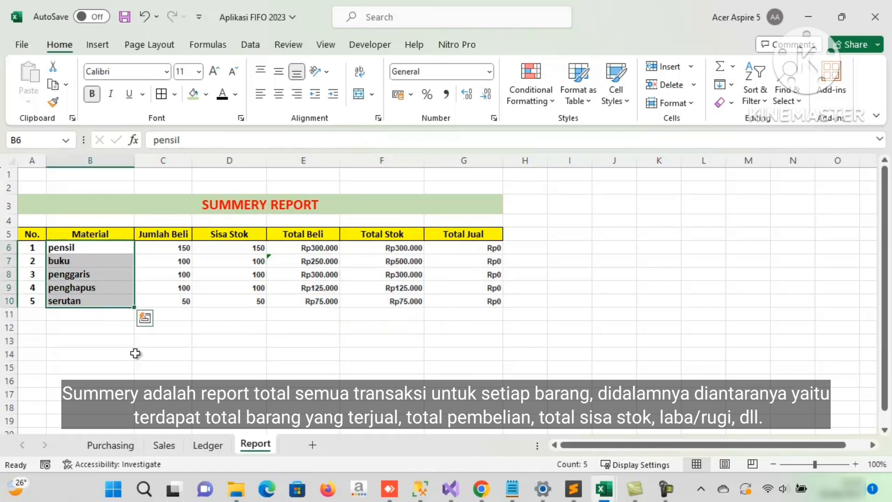
click(138, 354)
Step: Look through the Purchasing sheet's item list and locate the first buku purchase
click(130, 443)
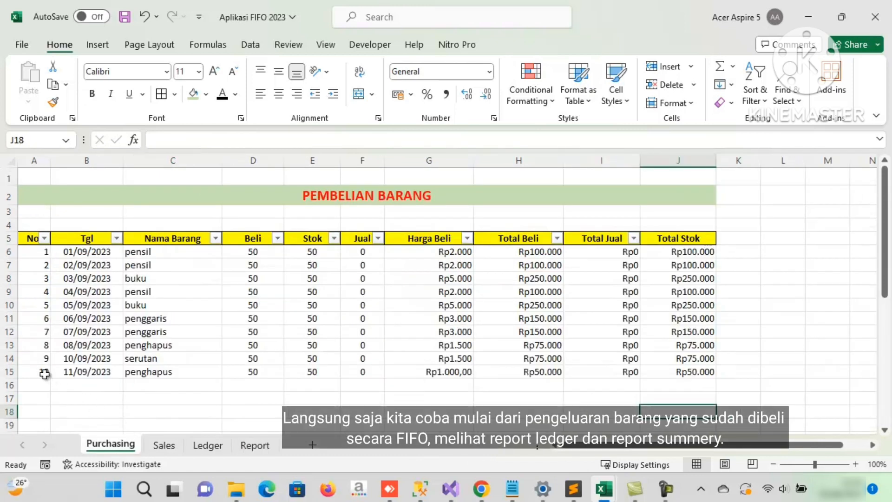
click(164, 444)
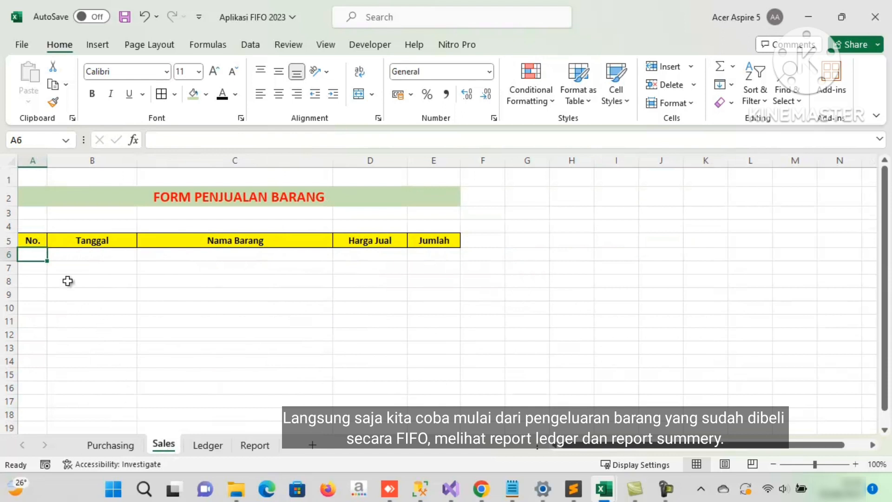
click(108, 445)
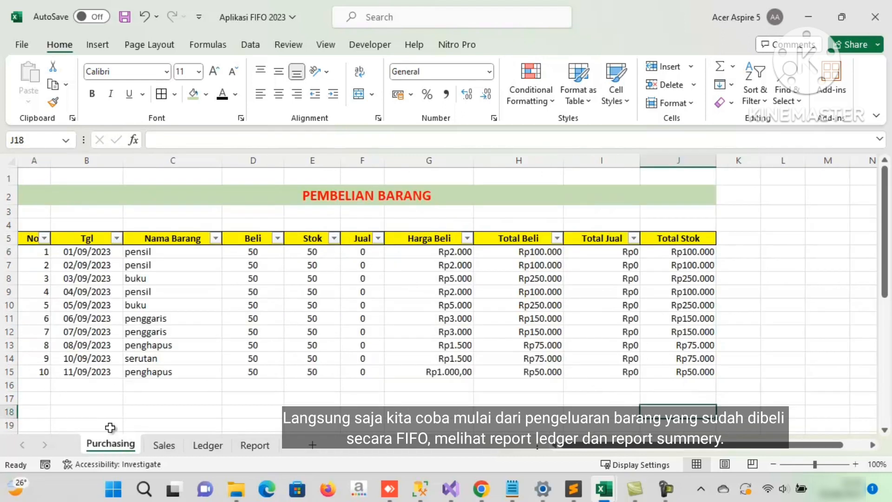
click(147, 279)
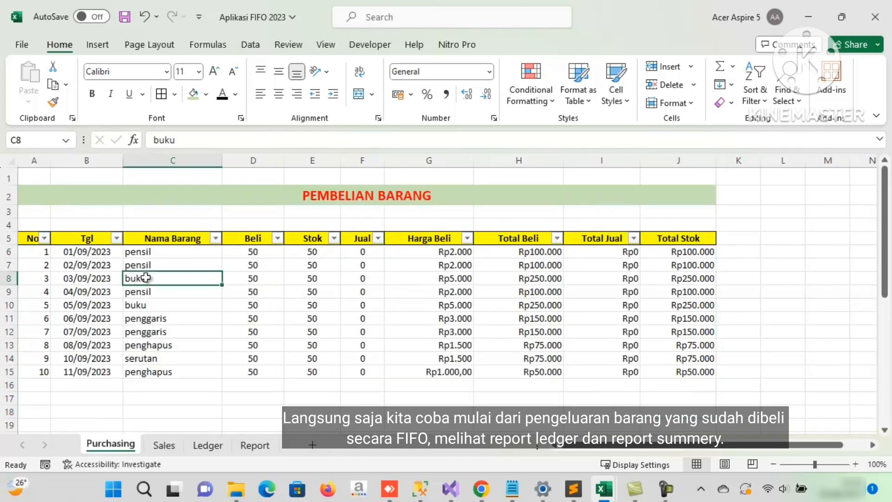
Step: Start the first record on the Sales sheet with No. 1, Tanggal 01/09/2023 and Nama Barang buku
click(163, 447)
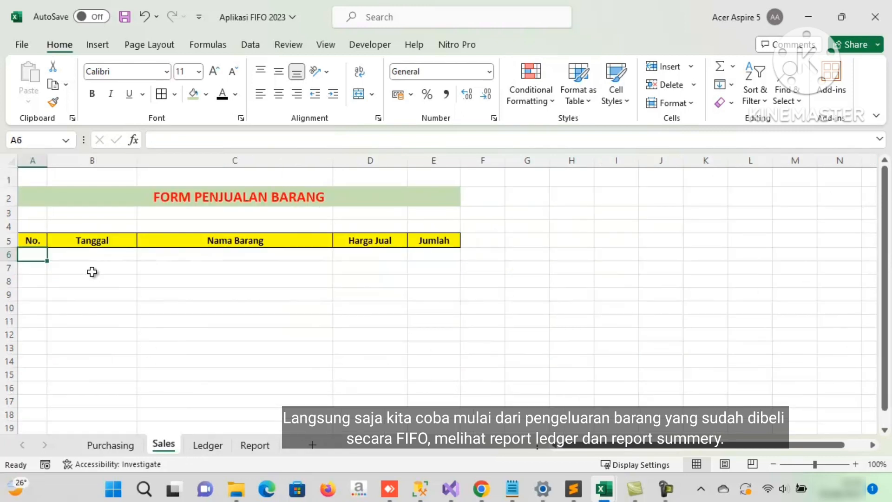
text(1)
key(Tab)
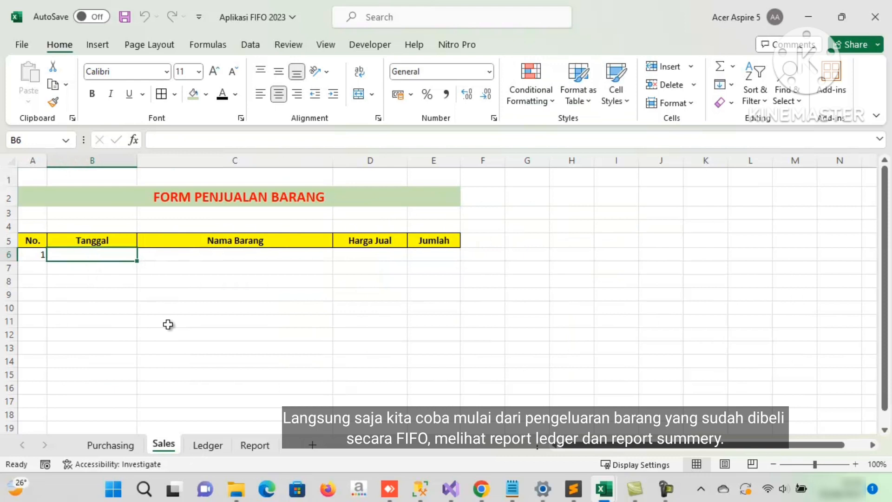
text(01/09)
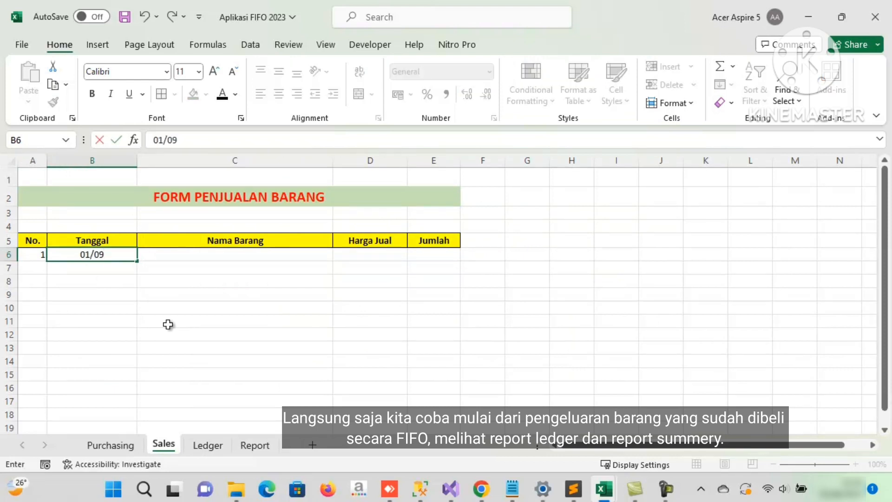
text(/2023)
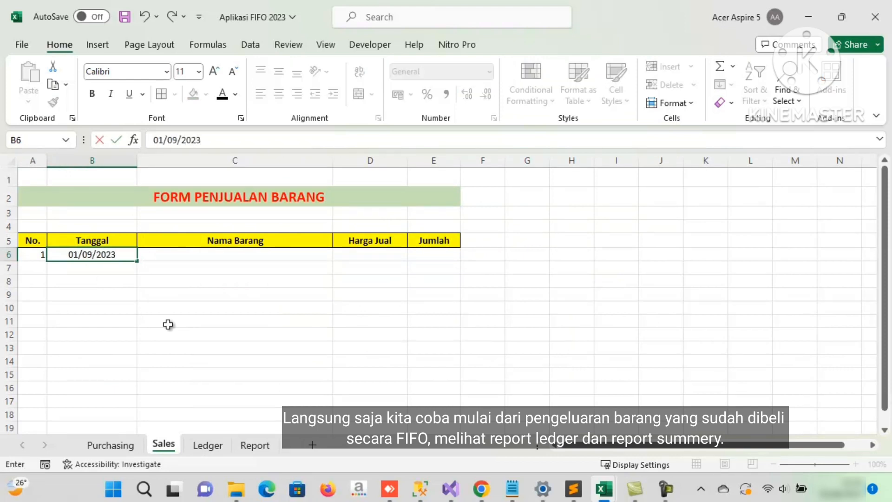
key(ctrl+Return)
click(206, 257)
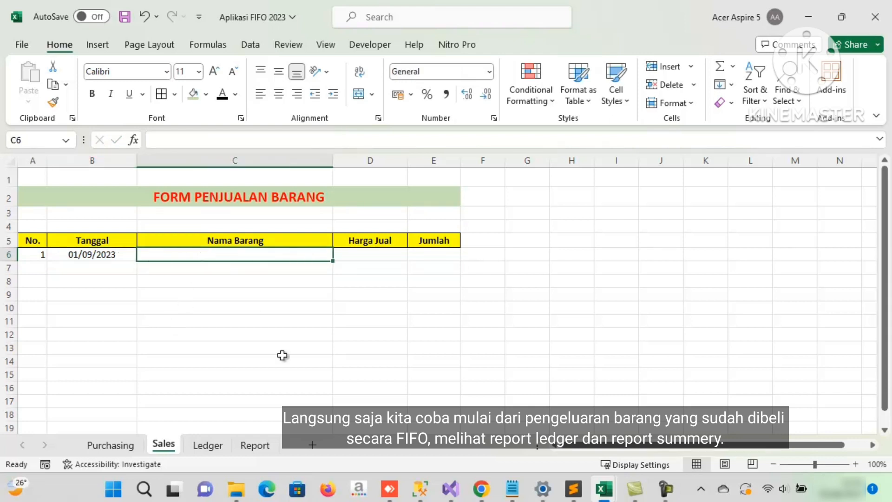
text(buku)
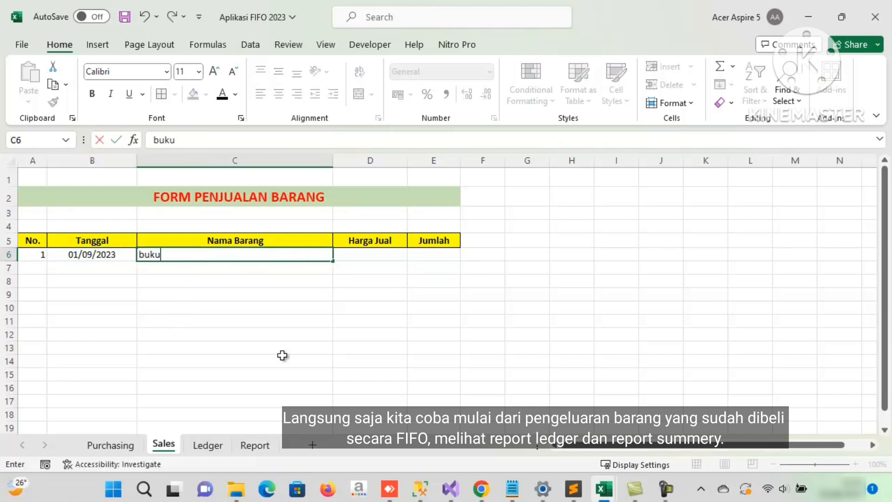
key(ctrl+Return)
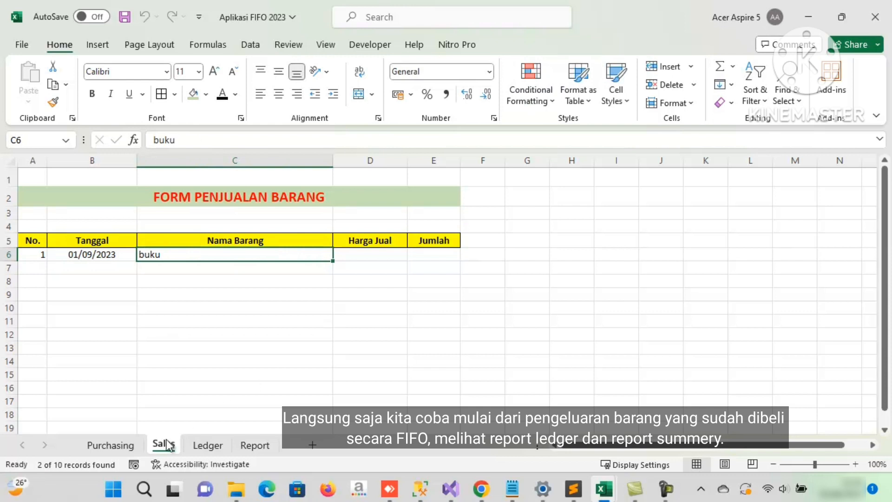
Step: Check the available stock of the buku purchases on the Purchasing sheet, and return to the sales form
click(134, 446)
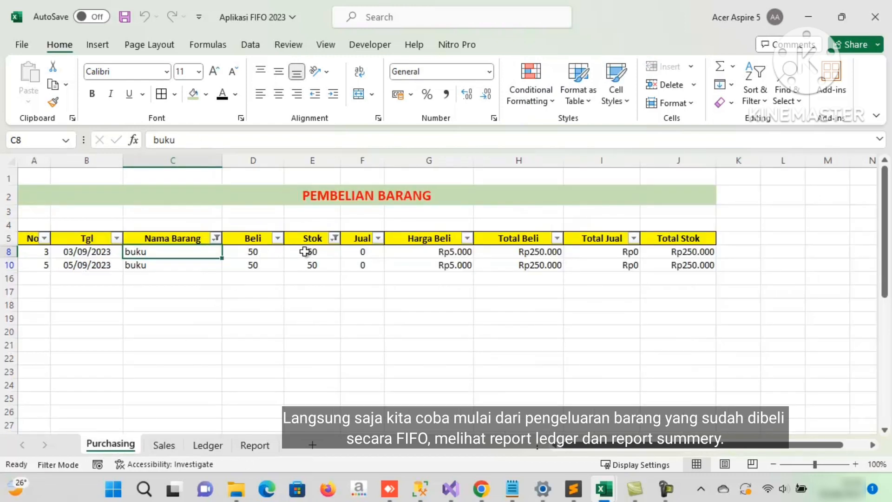
drag(304, 251, 309, 265)
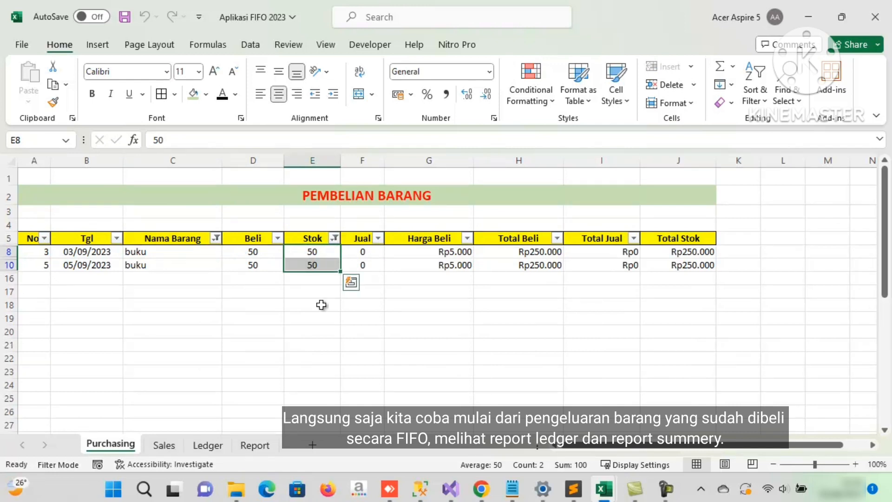
click(164, 446)
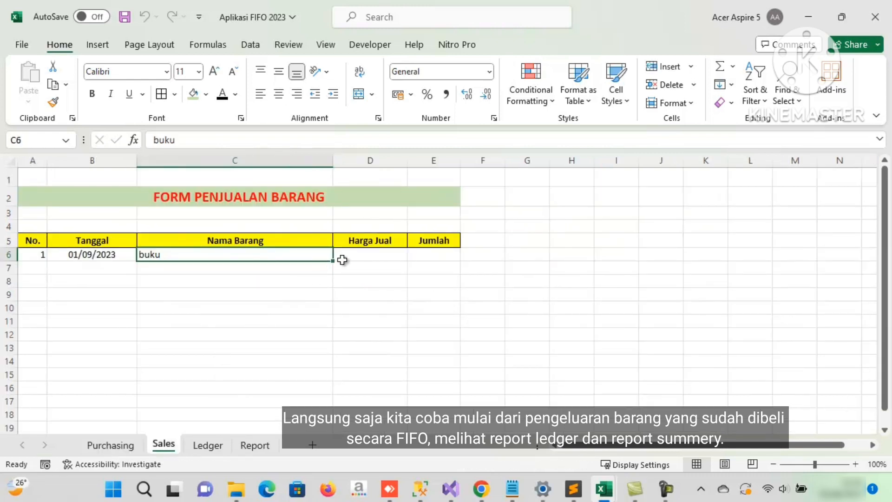
Step: Enter 10000 as the Harga Jual of the buku sale in the first record
click(342, 259)
text(120)
key(BackSpace)
key(BackSpace)
key(BackSpace)
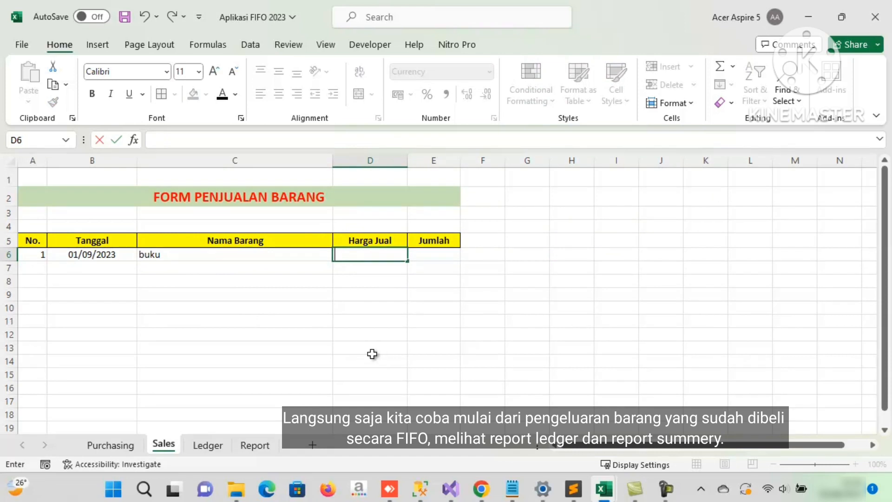
key(BackSpace)
text(10000)
key(ctrl+Return)
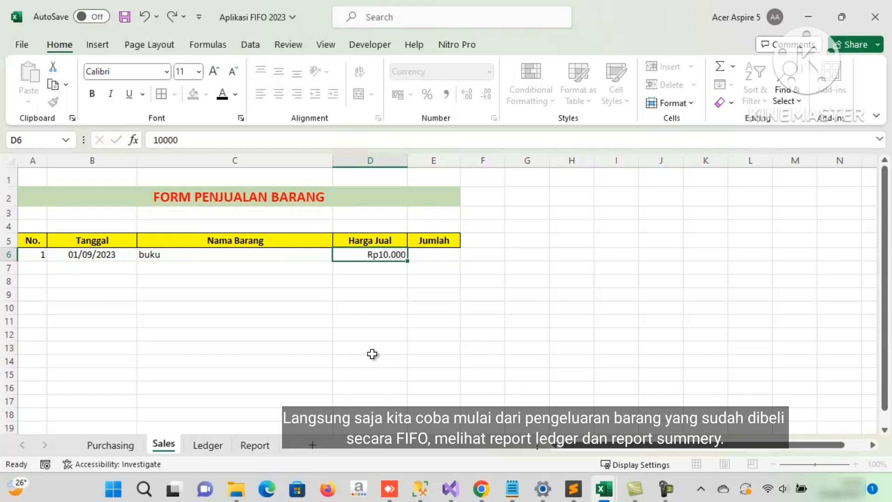
Step: Check the buku purchase price on the Purchasing sheet and set the Harga Jual on the Sales sheet to 6000
click(119, 447)
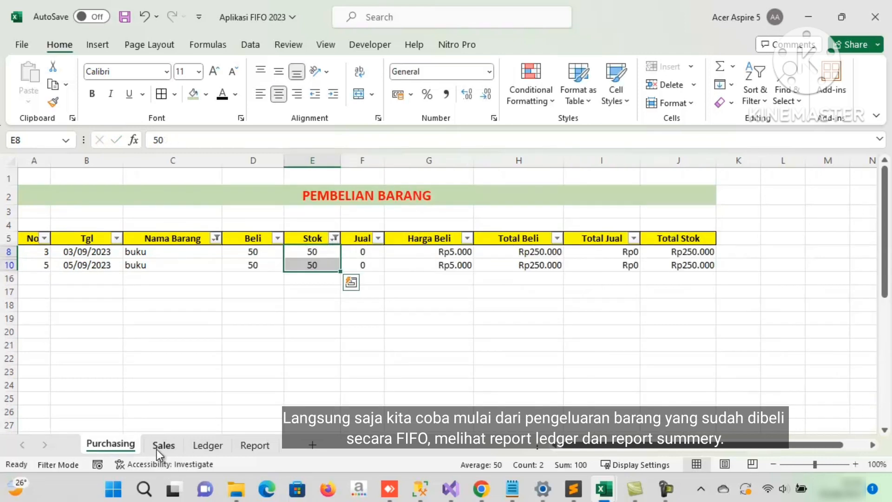
click(164, 447)
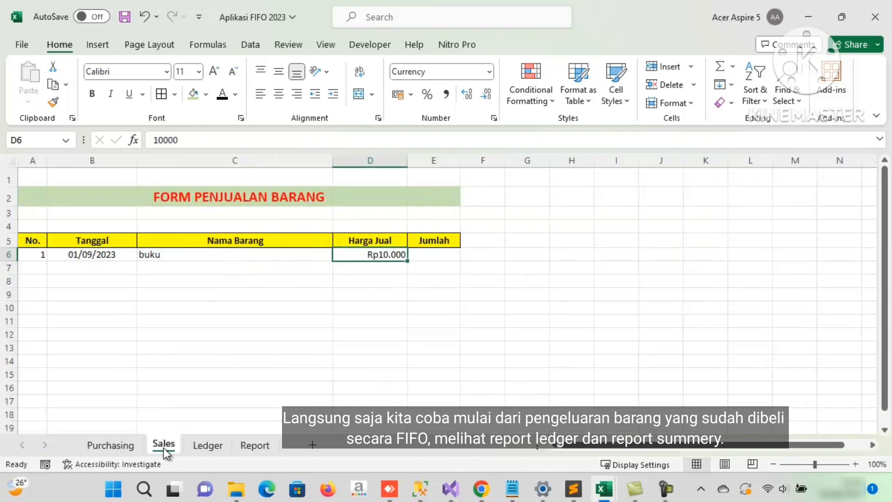
text(6000)
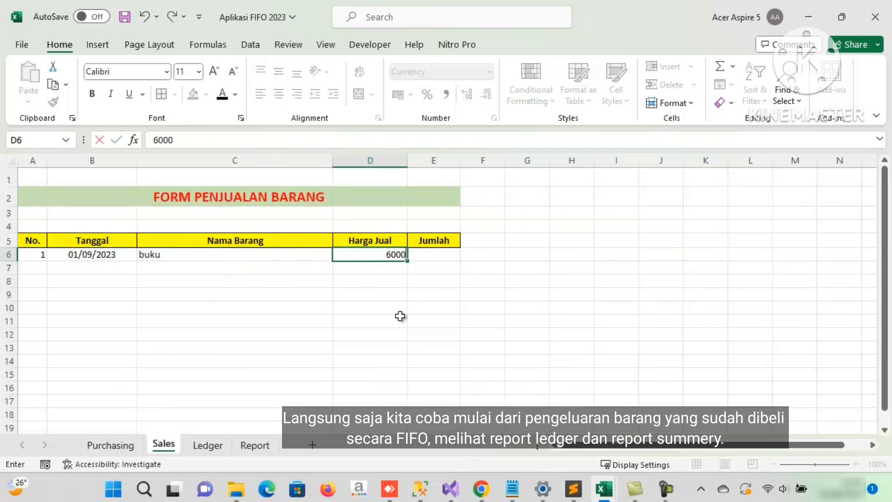
key(ctrl+Return)
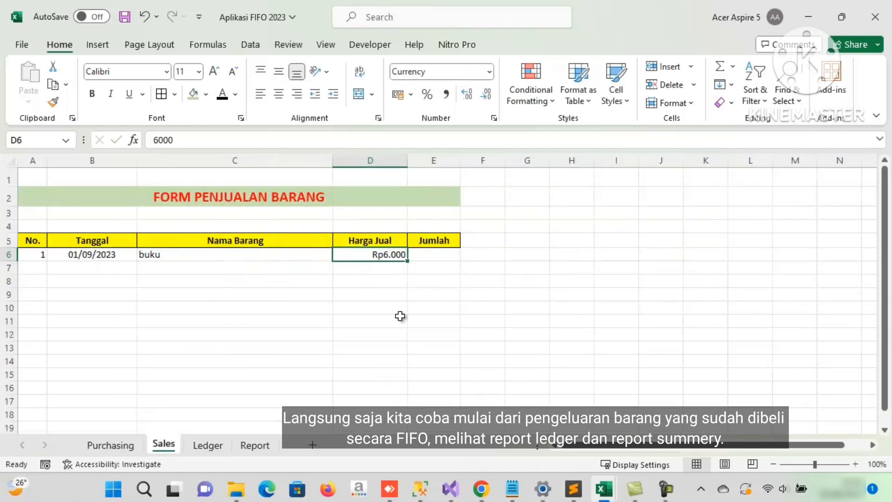
Step: Try to record a Jumlah of 120 for the buku sale in the first record
click(435, 257)
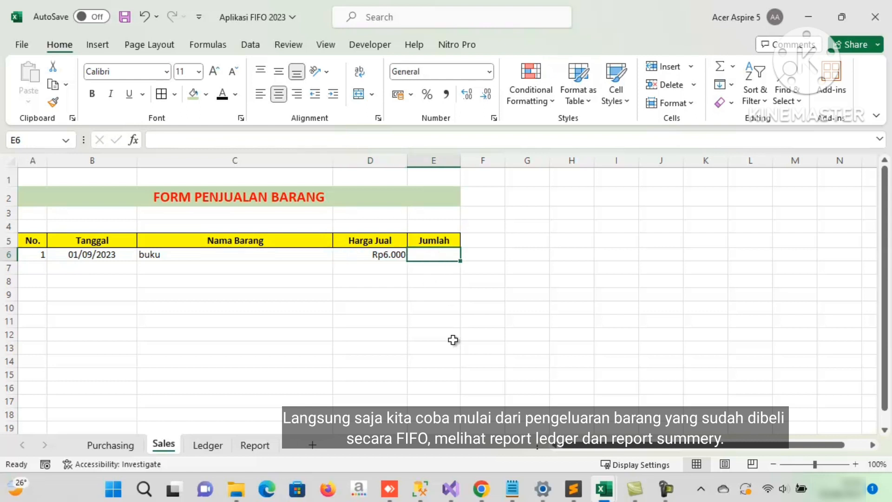
text(12000)
key(BackSpace)
key(BackSpace)
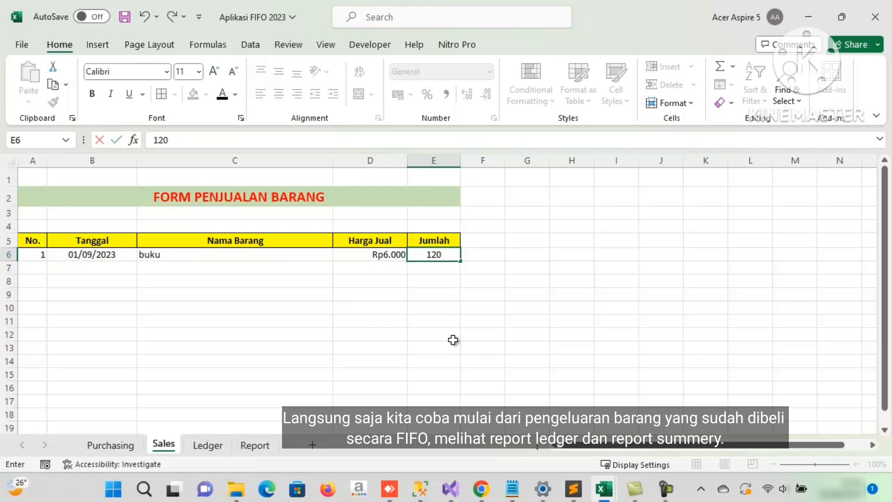
key(Return)
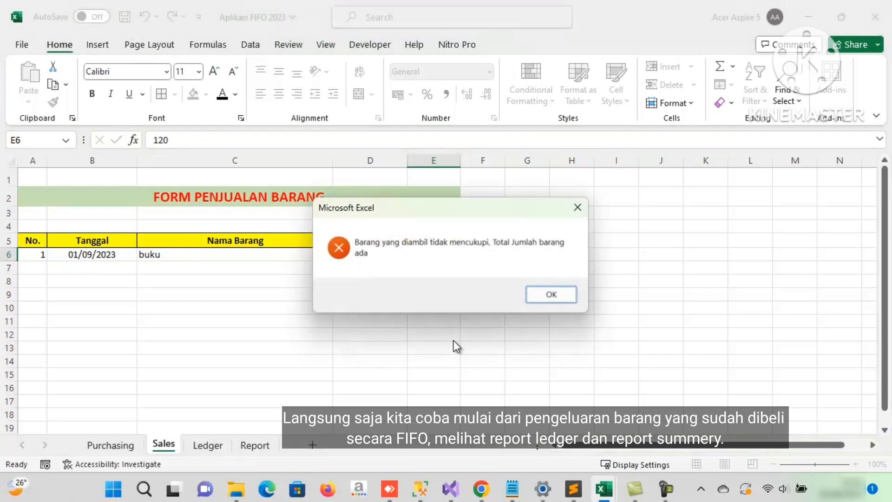
click(538, 301)
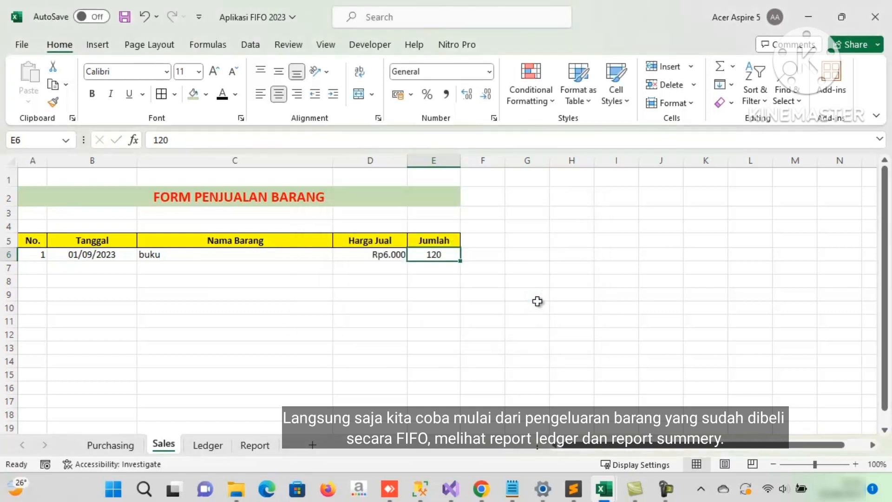
Step: Recheck the combined Stok of the two buku purchases on the Purchasing sheet
click(132, 445)
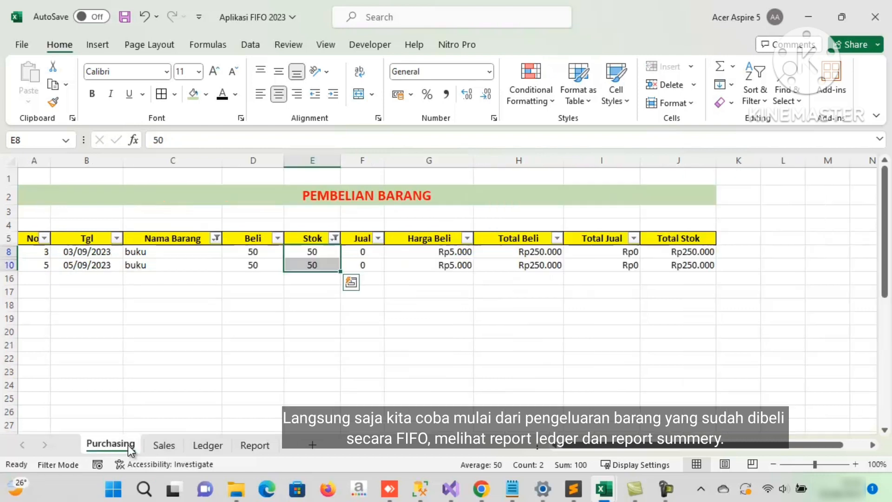
drag(309, 251, 313, 266)
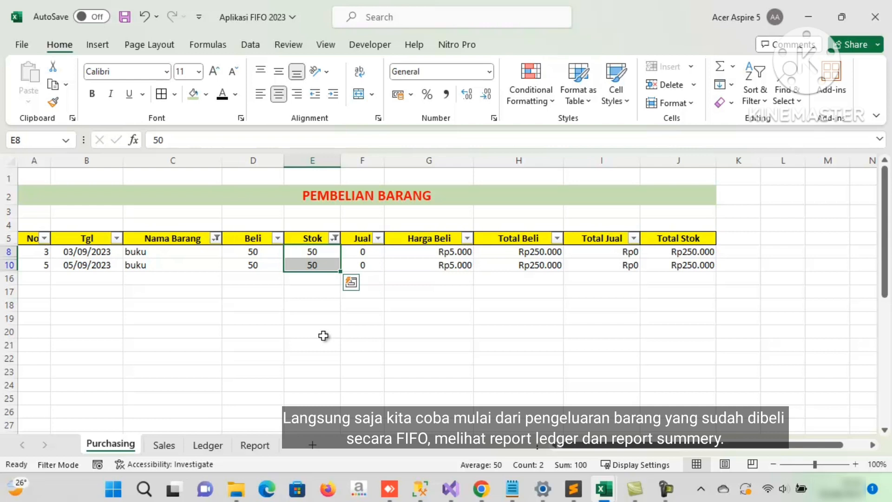
Step: On the Sales sheet, set the Jumlah of the buku sale in the first record to 70
click(175, 443)
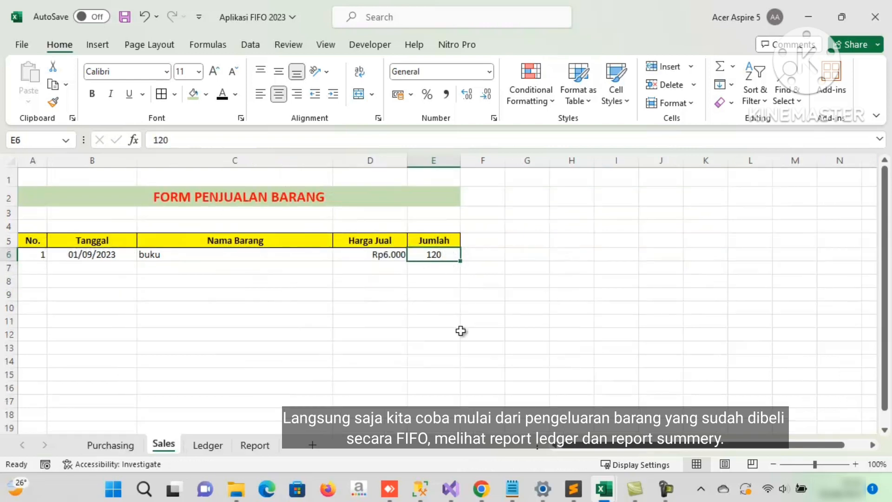
text(70)
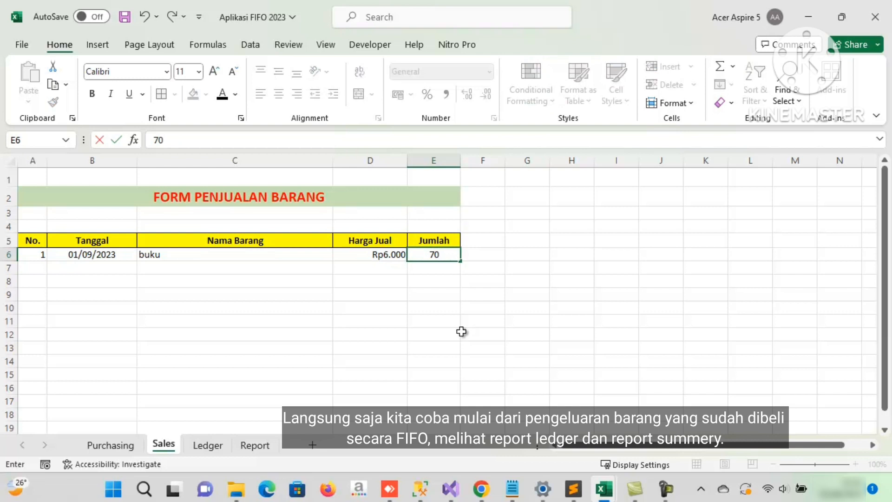
key(ctrl+Return)
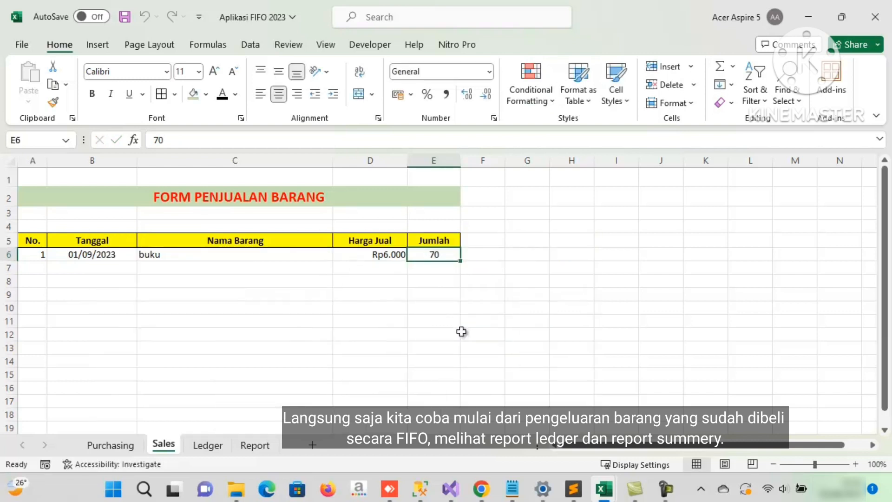
Step: Examine on the Purchasing sheet how the sale was deducted from the Stok and Jual of the two buku purchases
click(125, 446)
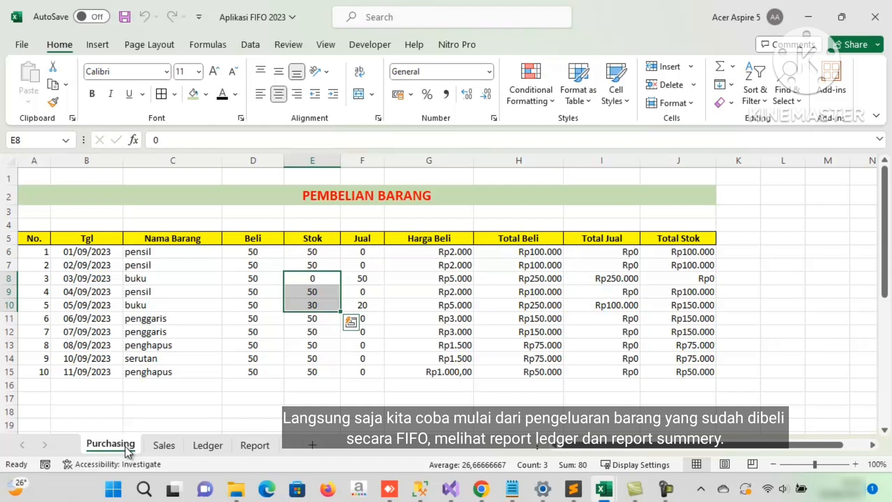
click(155, 278)
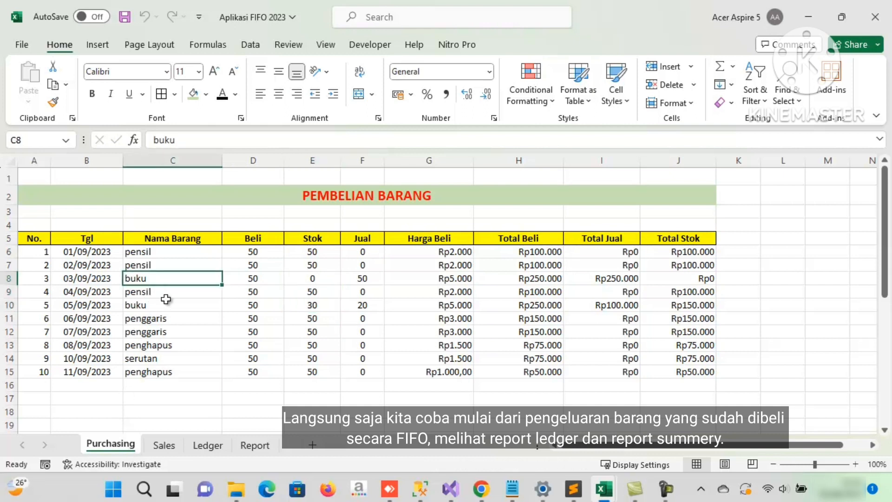
click(361, 279)
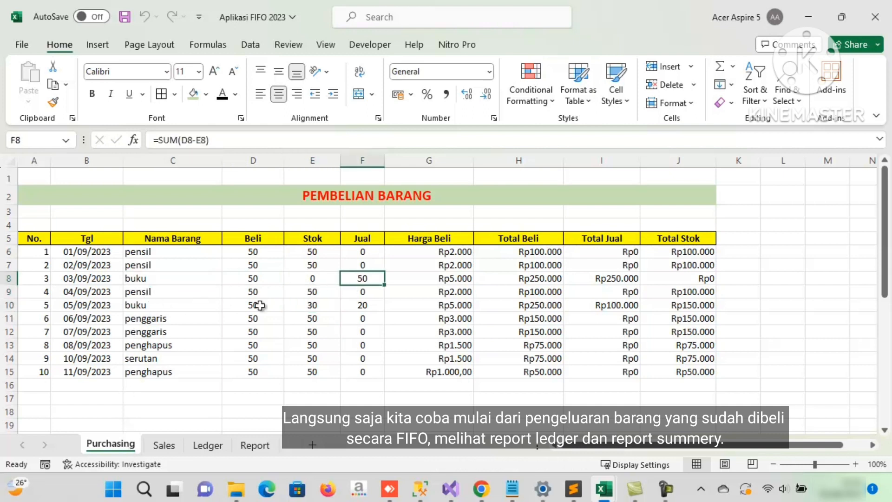
click(155, 305)
drag(133, 279, 360, 279)
click(359, 279)
click(146, 306)
drag(146, 305, 371, 306)
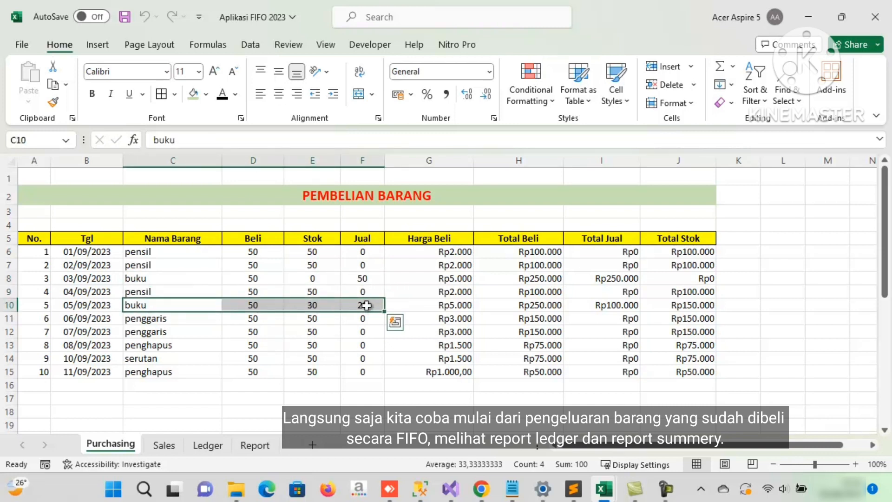
click(375, 306)
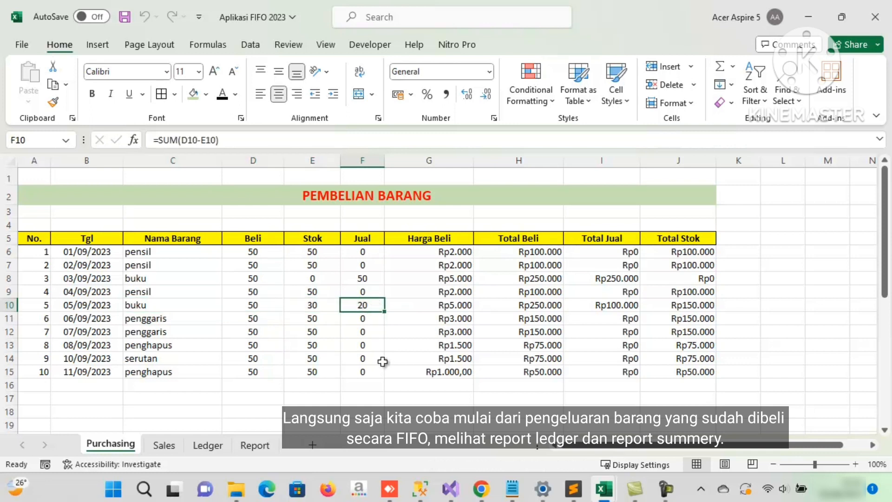
Step: Compare the Jumlah of the buku sale on the Sales sheet with the Stok and Jual of its rows on the Ledger sheet
click(168, 445)
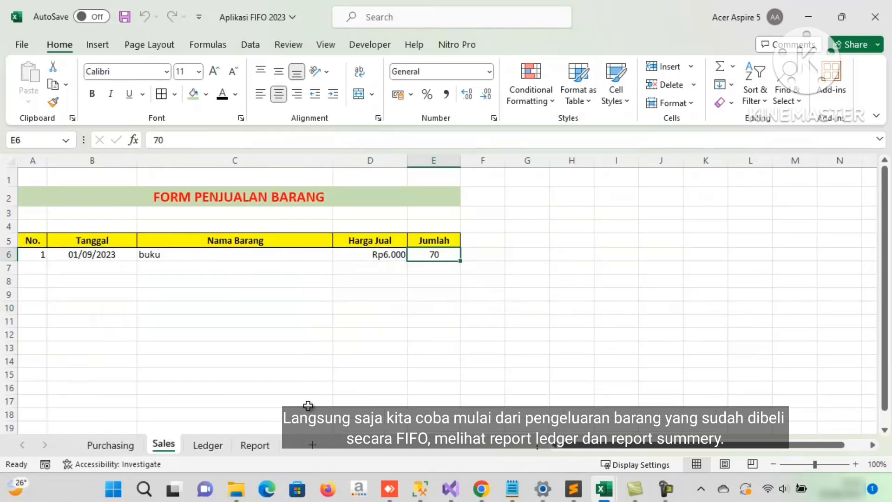
click(345, 383)
click(435, 254)
click(218, 444)
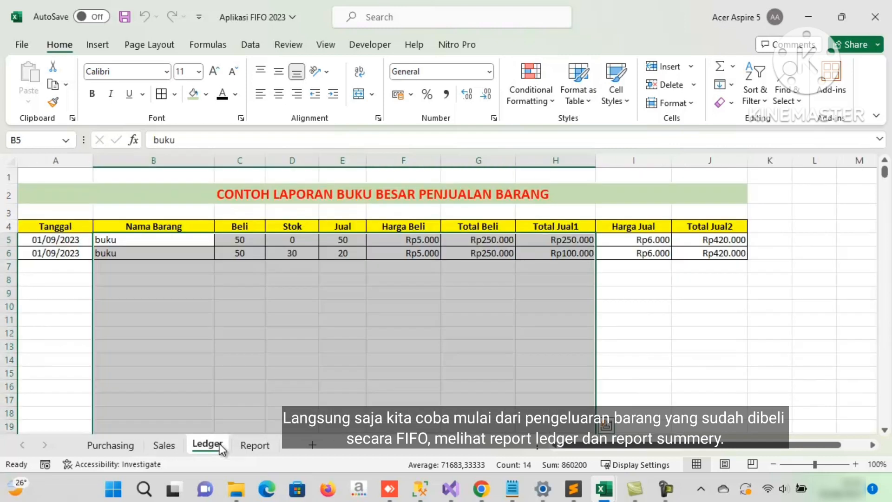
click(344, 365)
click(125, 242)
drag(126, 242, 160, 253)
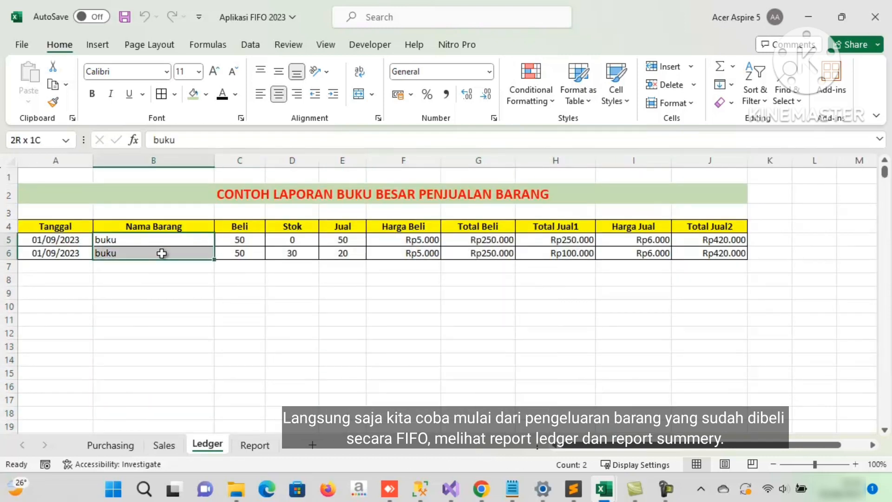
click(351, 240)
click(351, 252)
drag(351, 239, 342, 346)
click(361, 309)
drag(183, 239, 179, 294)
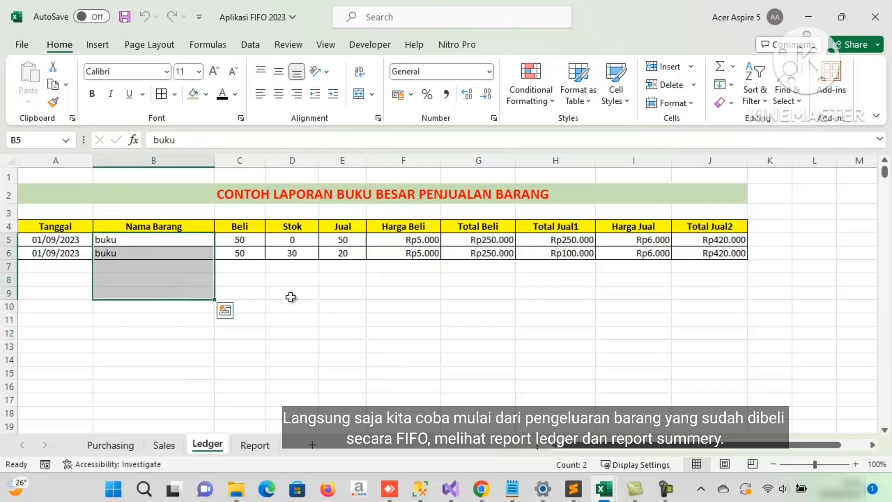
drag(340, 243, 339, 281)
click(333, 310)
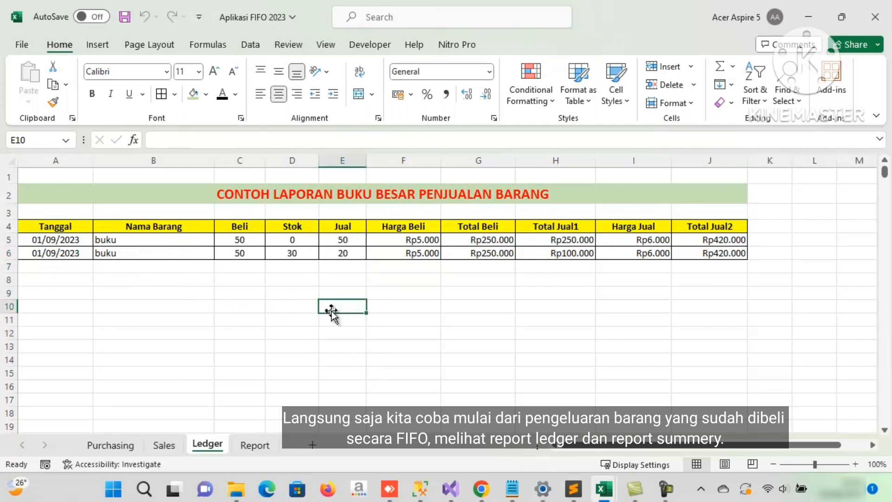
click(290, 251)
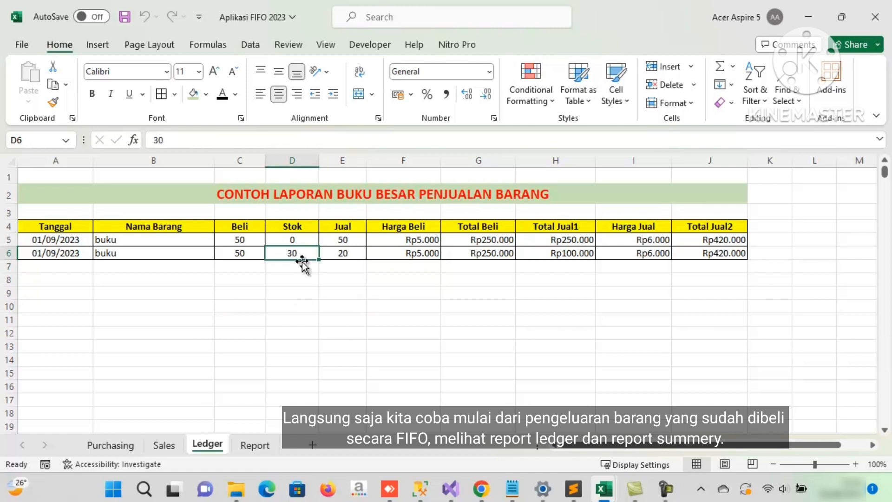
Step: Rename the Stok column header on the Ledger sheet to "Sisa Stok"
double_click(284, 227)
key(Caps_Lock)
text(S)
key(Caps_Lock)
text(isa)
key(ctrl+Return)
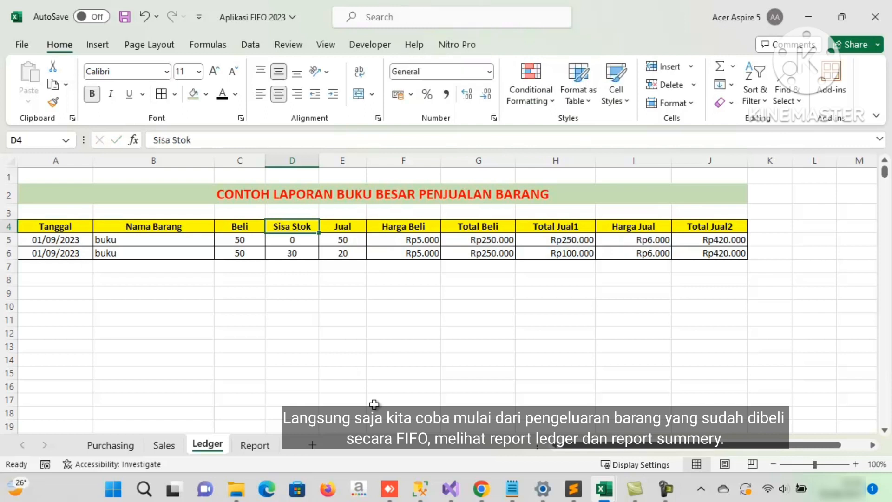
click(374, 404)
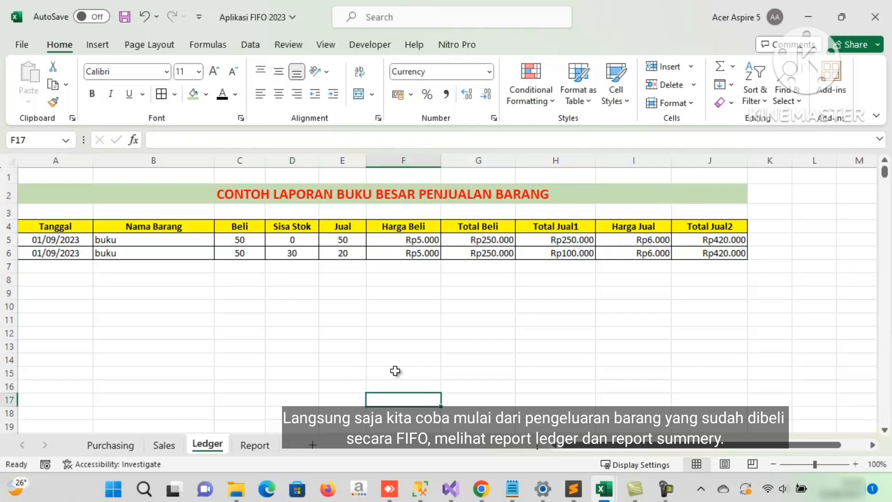
Step: Check the Sisa Stok and Total Jual of buku in the summary on the Report sheet
click(248, 449)
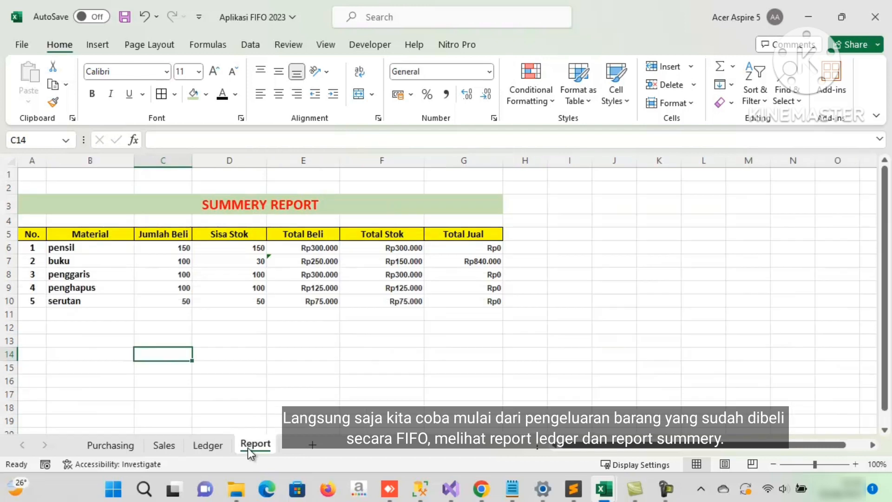
click(99, 266)
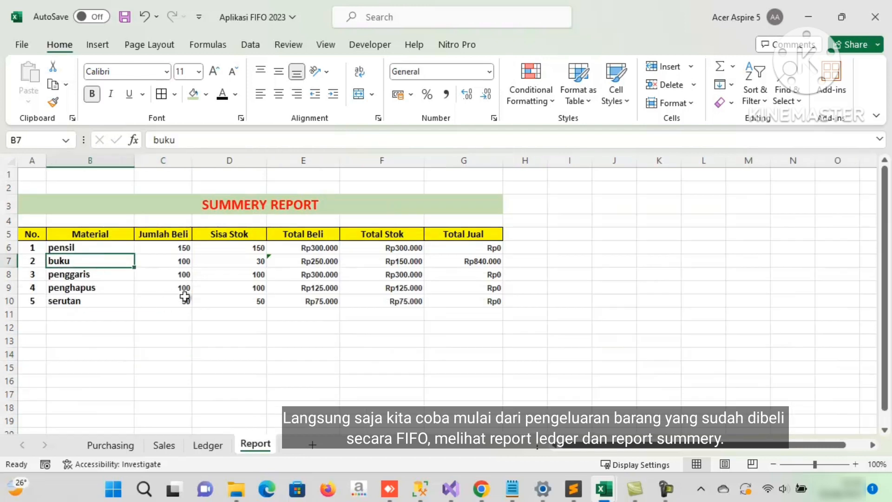
click(249, 262)
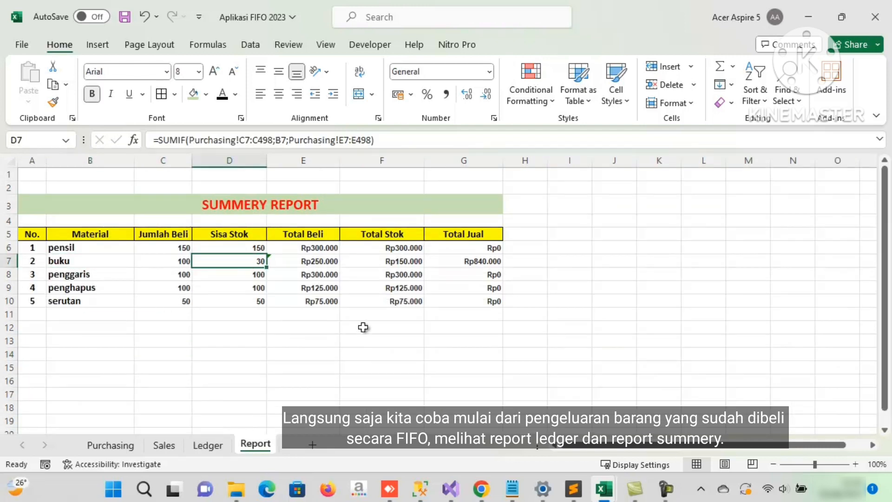
click(472, 262)
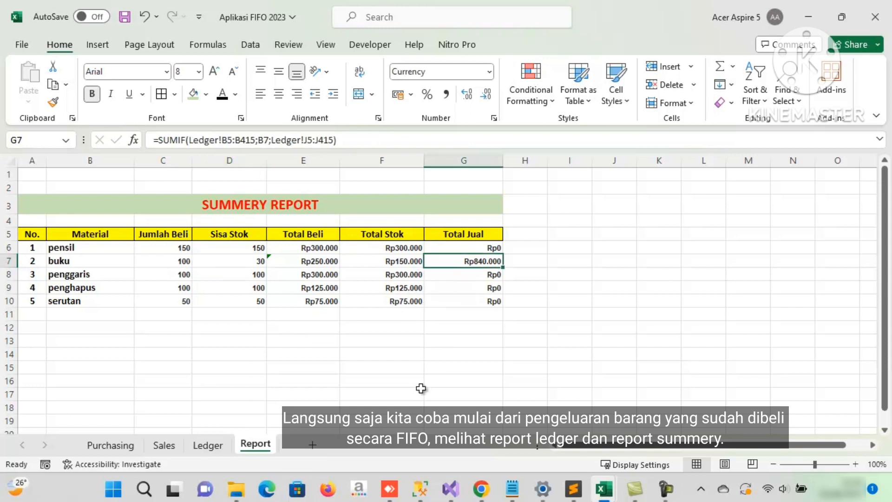
Step: Start a second record on the Sales sheet with No. 2 and Tanggal 02/09/2023
click(132, 442)
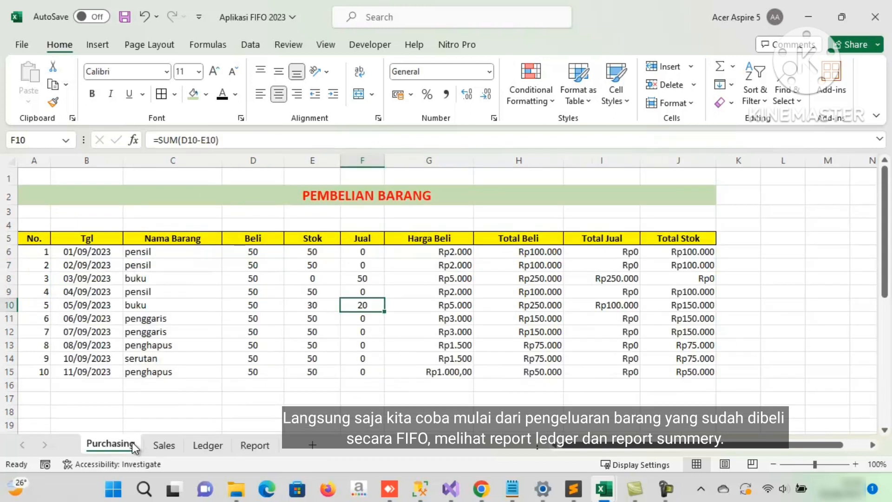
click(155, 444)
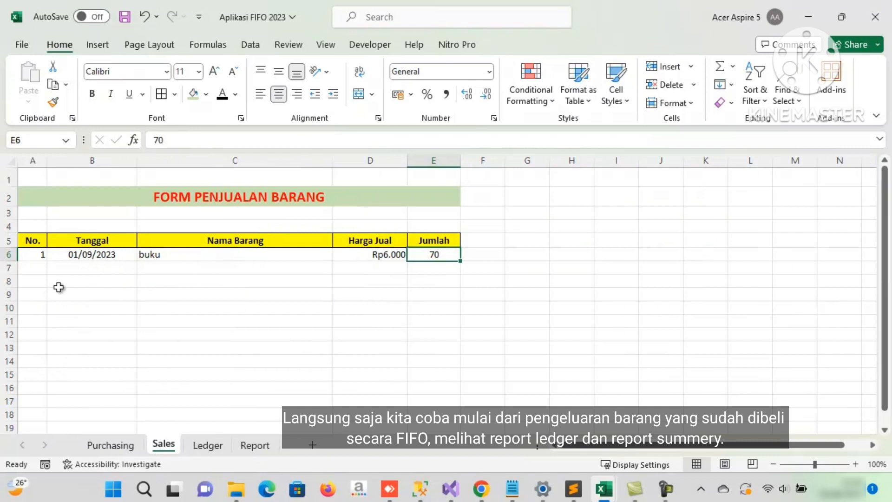
click(34, 268)
text(2)
key(ctrl+Return)
click(120, 267)
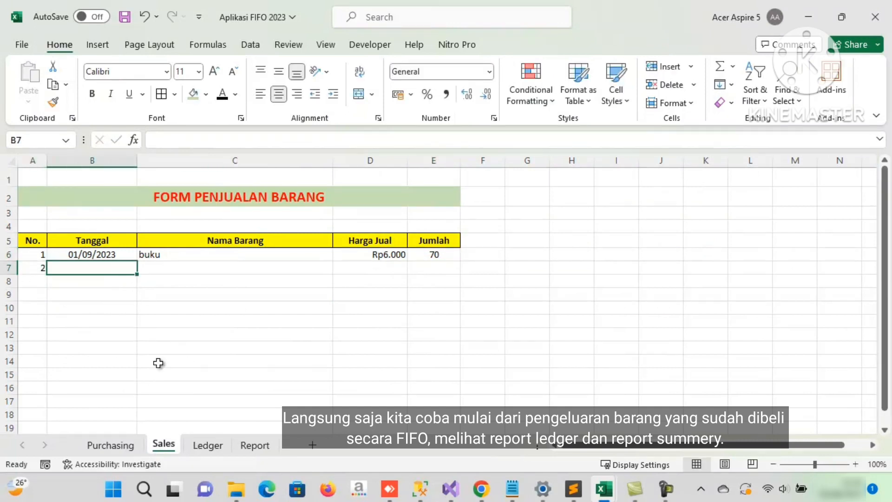
text(02/)
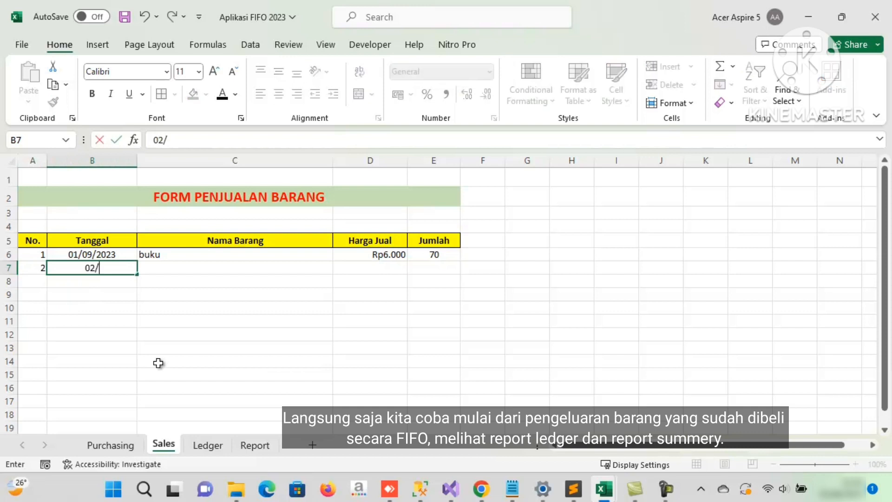
text(09/2023)
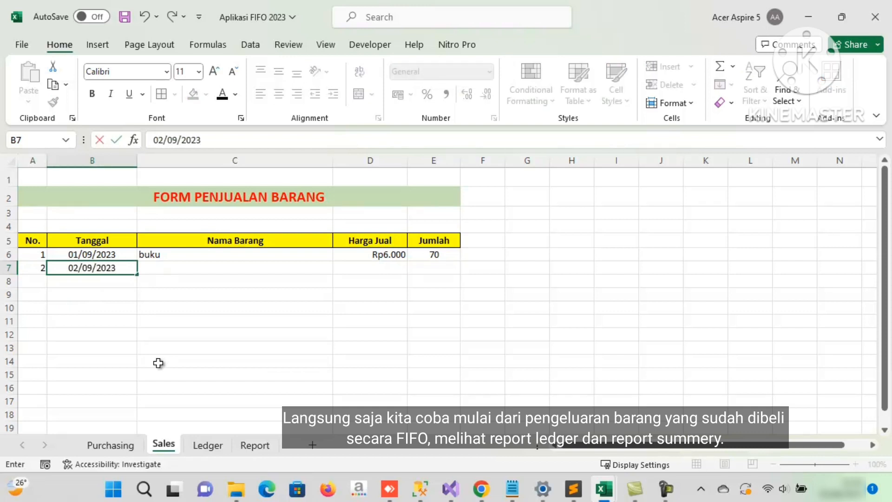
key(ctrl+Return)
Step: Enter pensil as the Nama Barang of the second sales record to bring up its purchases on the Purchasing sheet
click(188, 270)
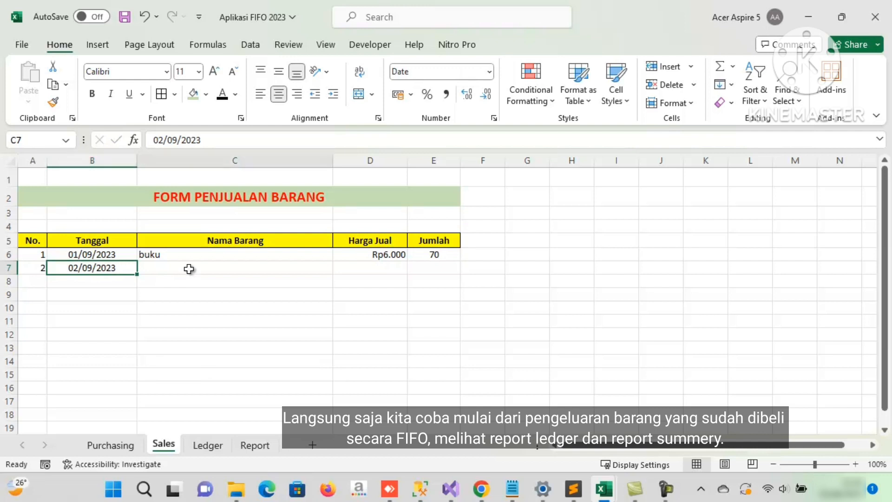
text(pensi)
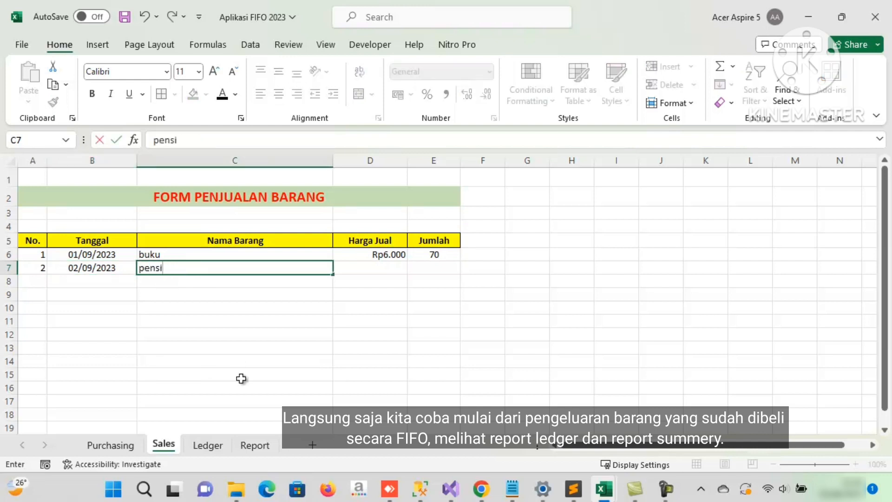
text(l)
key(Return)
key(ctrl+Page_Up)
key(ctrl+c)
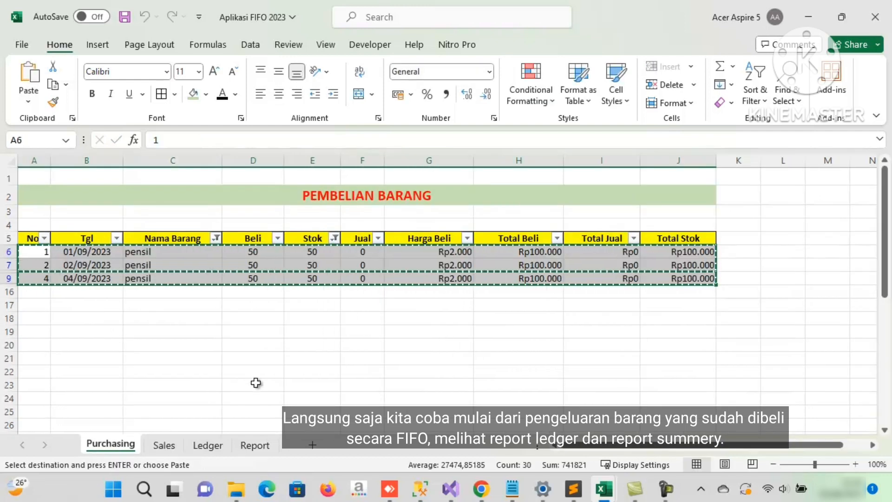
Step: Check the pensil purchase price on the Purchasing sheet and set the Harga Jual of the second sales record to 3000
click(183, 446)
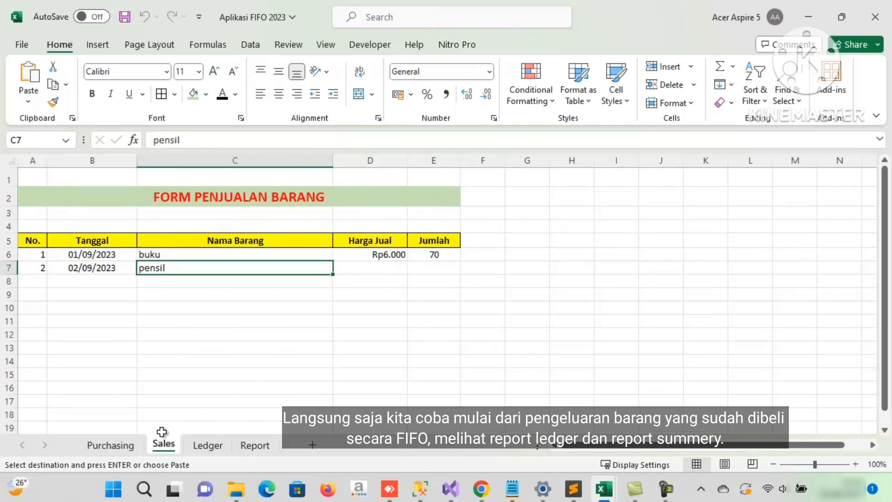
key(ctrl+Page_Up)
click(176, 444)
click(345, 269)
text(3000)
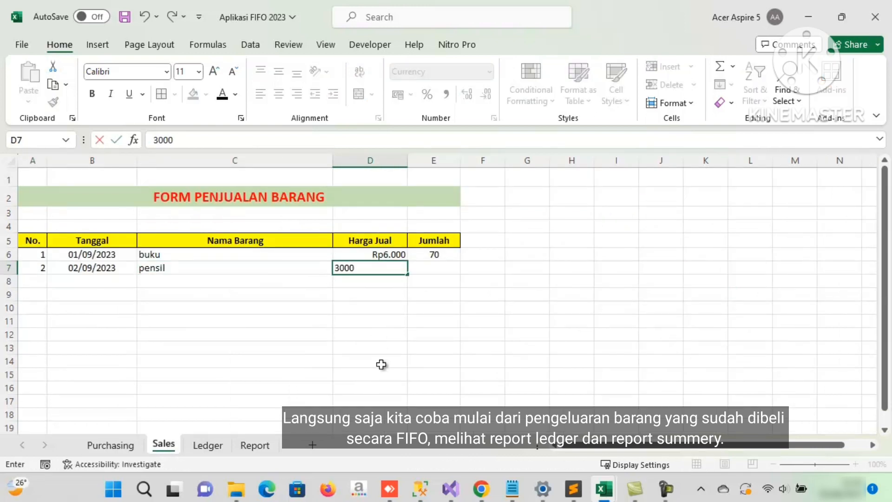
key(ctrl+Return)
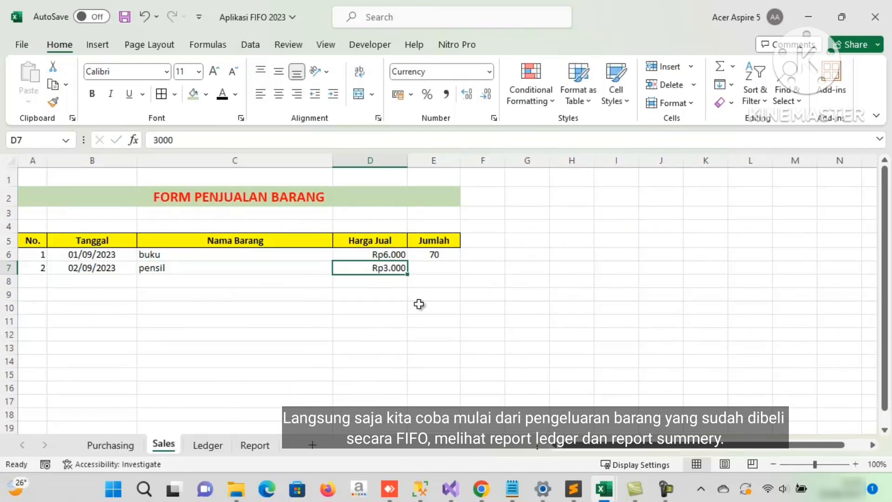
Step: Enter 110 as the Jumlah of the pensil sale and view its entries on the Ledger sheet
click(437, 267)
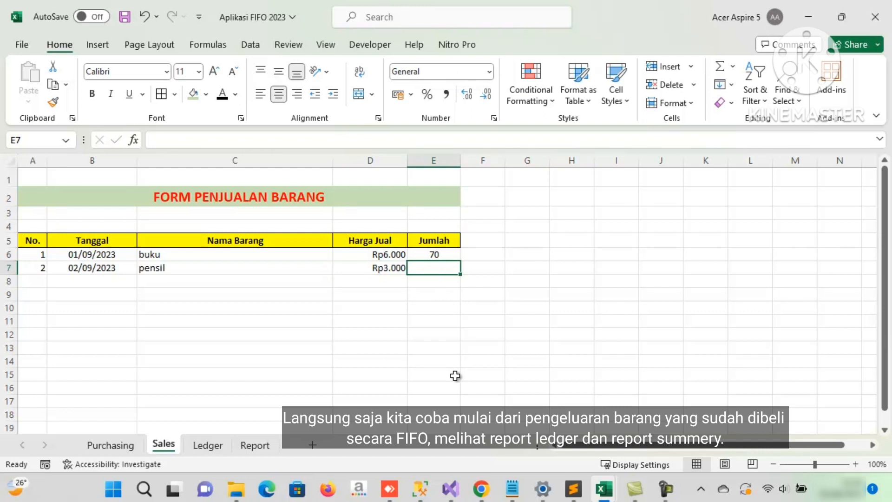
text(85)
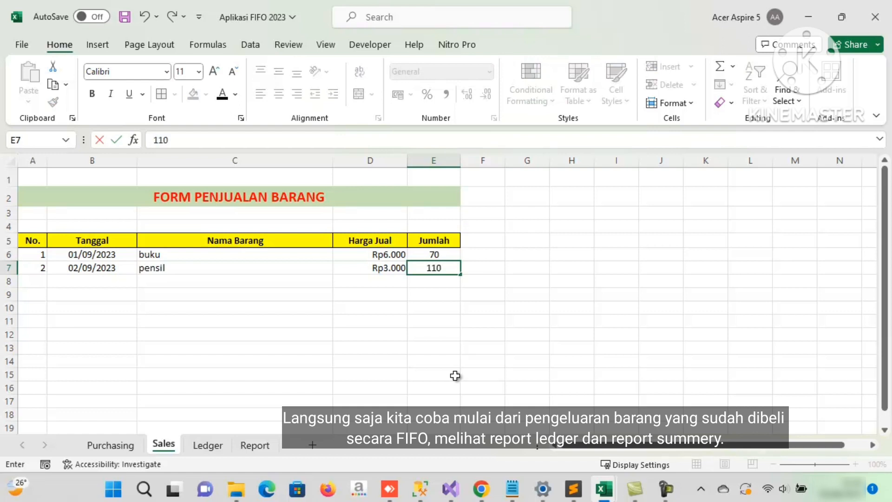
key(ctrl+Return)
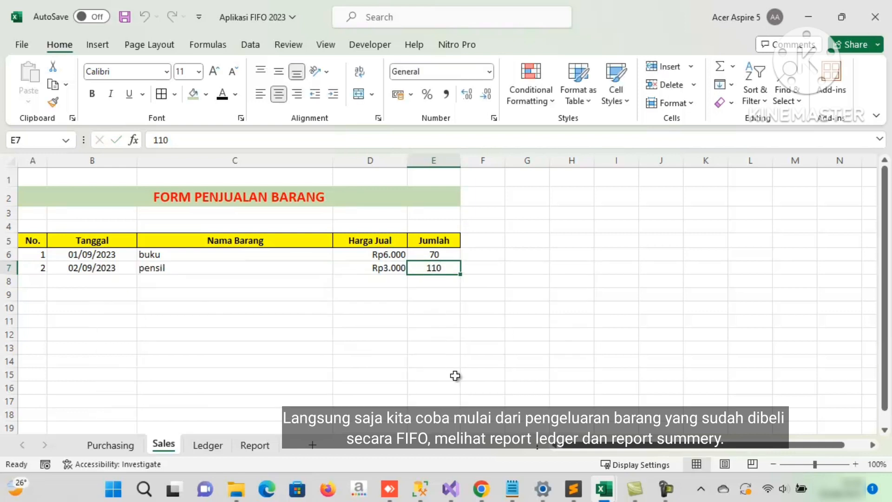
click(207, 445)
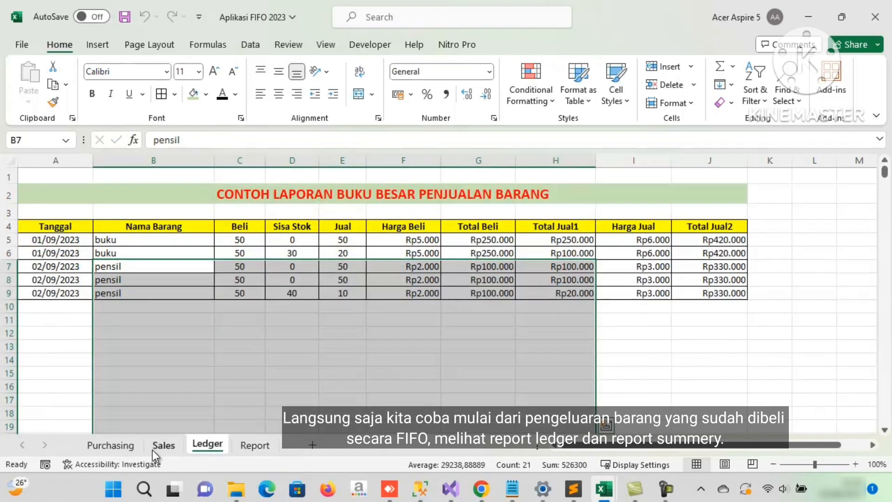
Step: Examine the Stok and Jual quantities of the three pensil purchases on the Purchasing sheet
click(132, 447)
click(202, 385)
drag(155, 254, 349, 251)
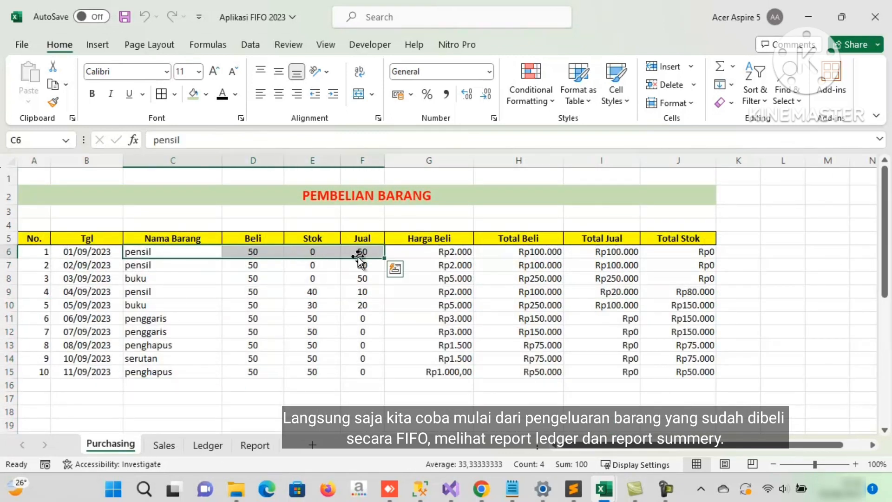
click(163, 265)
drag(163, 265, 347, 265)
click(363, 266)
drag(140, 291, 368, 292)
click(369, 291)
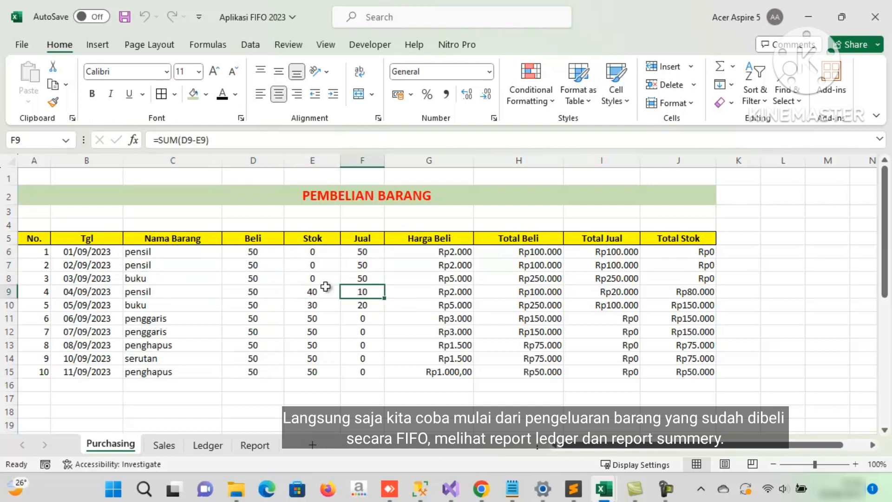
click(317, 255)
click(358, 256)
click(363, 268)
click(363, 293)
Step: Compare the Jumlah of the pensil sale on the Sales sheet with the Jual quantities of the pensil entries on the Ledger sheet
click(177, 446)
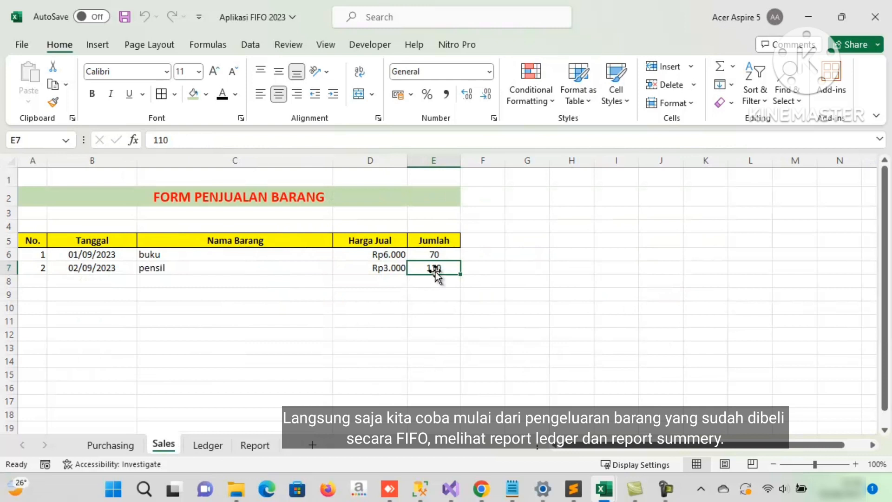
click(215, 443)
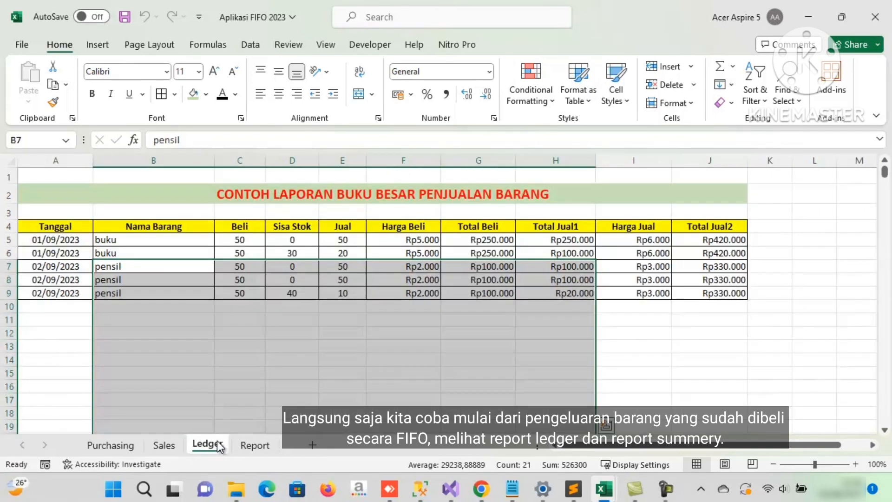
click(260, 387)
drag(119, 266, 342, 290)
click(342, 333)
click(346, 268)
click(348, 280)
click(344, 292)
click(292, 293)
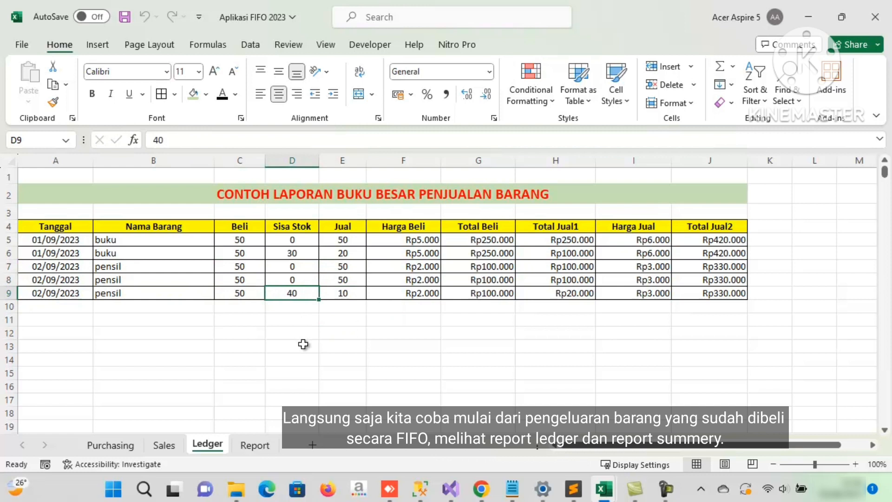
Step: Check the Sisa Stok column on the Ledger sheet, down to the last pensil entry
drag(146, 294, 291, 293)
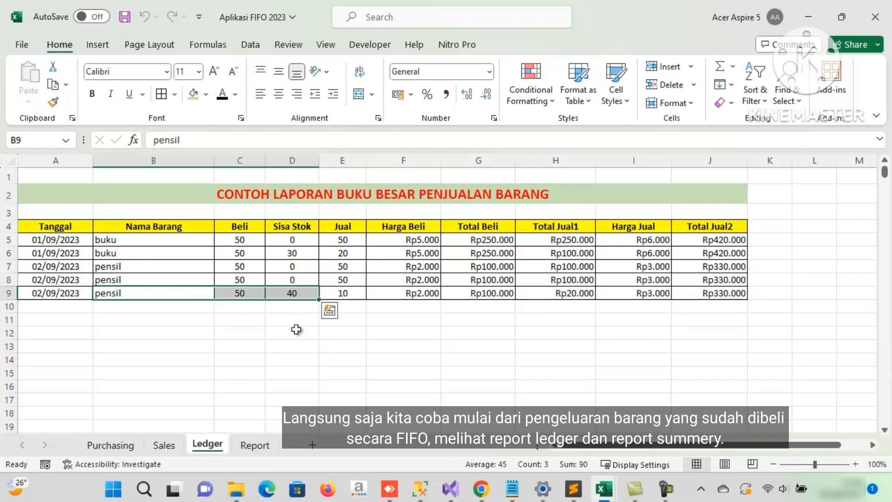
click(292, 294)
click(291, 223)
drag(291, 224, 295, 372)
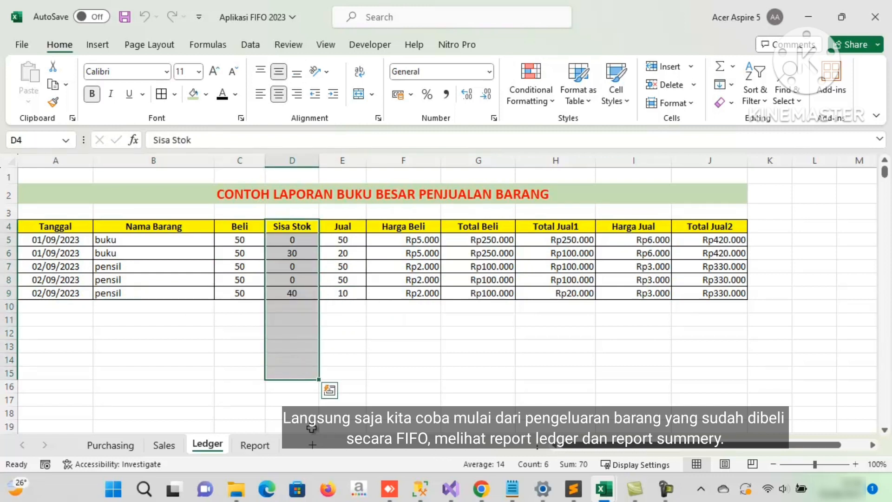
click(295, 305)
click(294, 294)
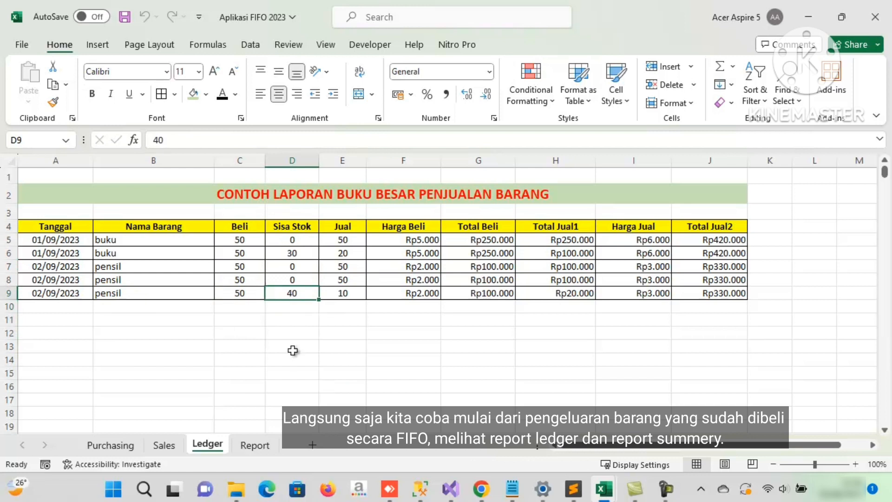
Step: Check the Sisa Stok and Total Jual of pensil on the Report sheet
click(255, 446)
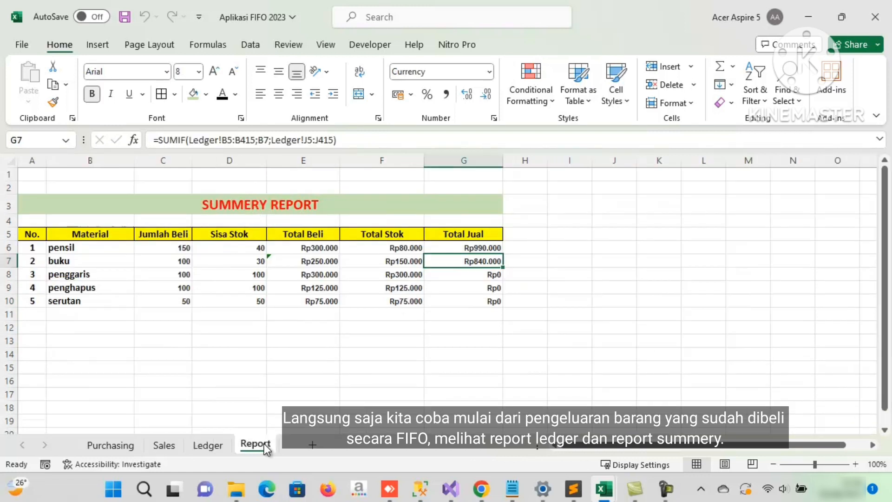
click(97, 247)
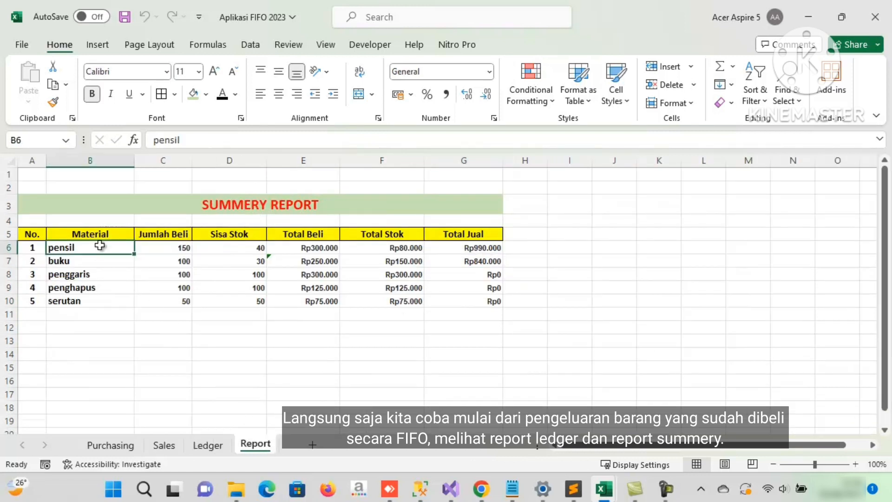
click(258, 249)
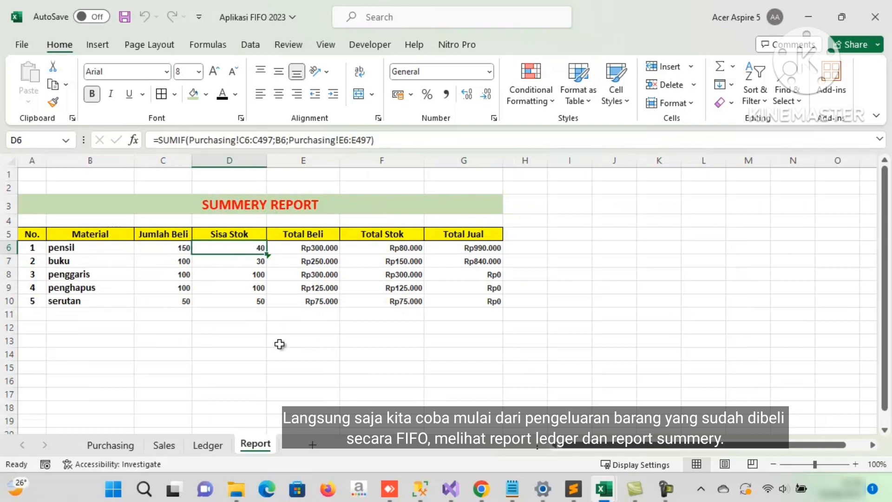
click(470, 252)
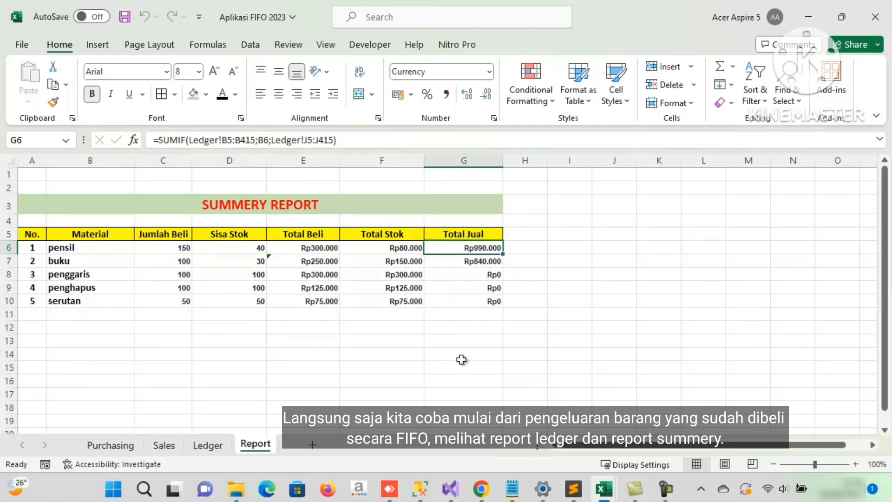
click(461, 361)
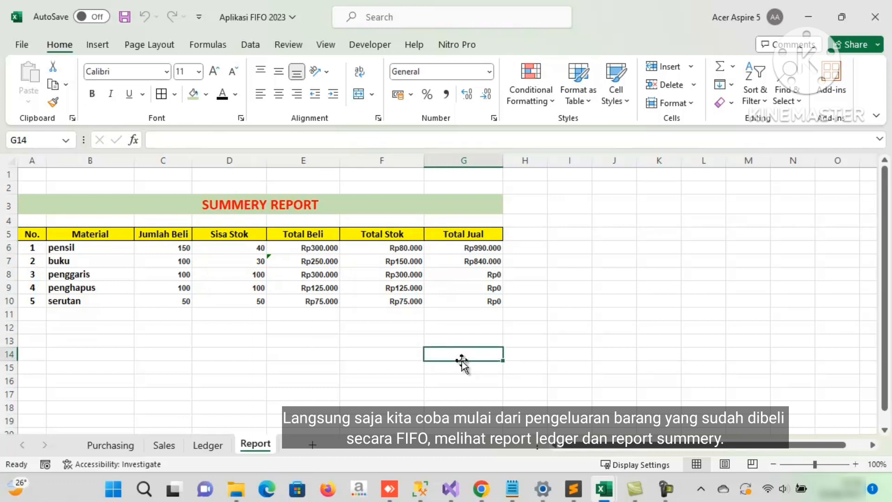
Step: Duplicate the last penghapus purchase on the Purchasing sheet into the empty row directly below it
click(210, 447)
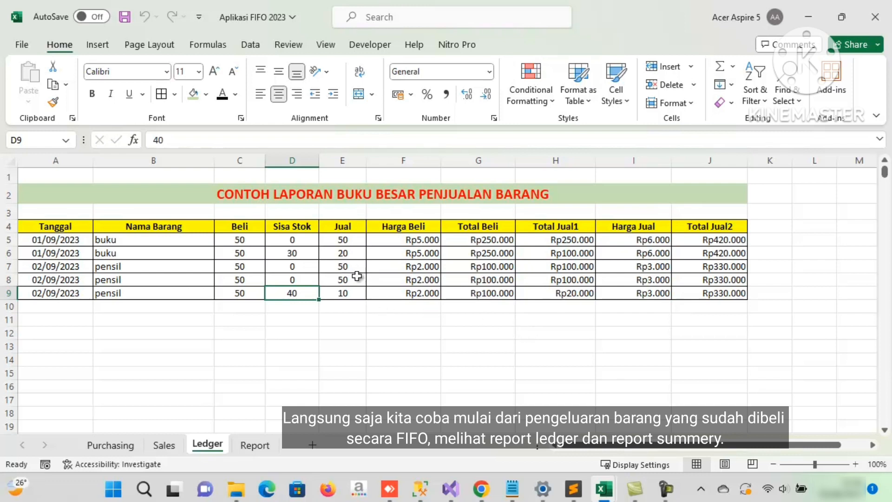
click(133, 442)
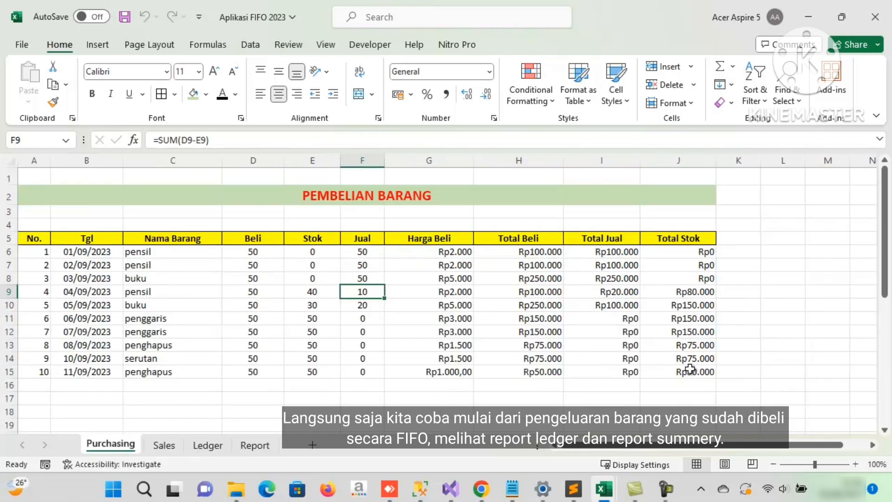
drag(46, 372, 711, 375)
key(ctrl+c)
click(40, 389)
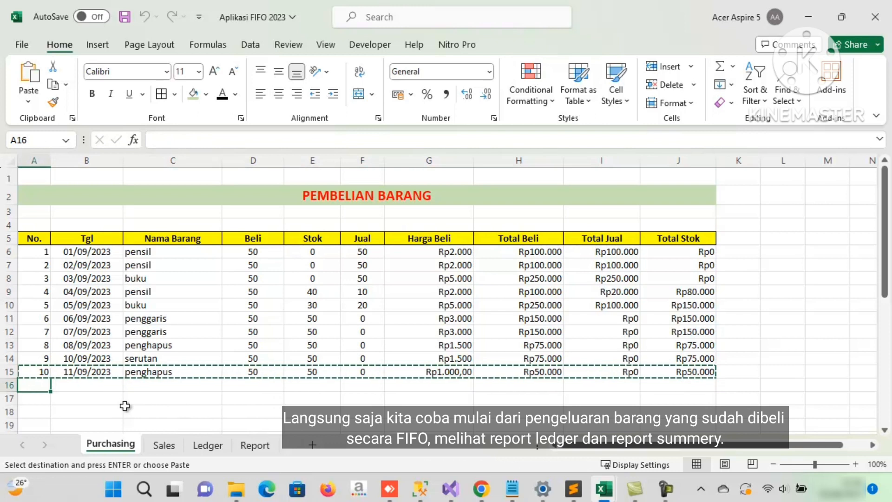
key(Return)
Step: Set the copied purchase row's No. to 11 and its Tgl to 12/09/2023
click(42, 385)
text(11)
click(73, 386)
double_click(73, 386)
key(BackSpace)
text(2)
Step: Change the Nama Barang of purchase No. 11 to buku and its Harga Beli to 6000
click(184, 385)
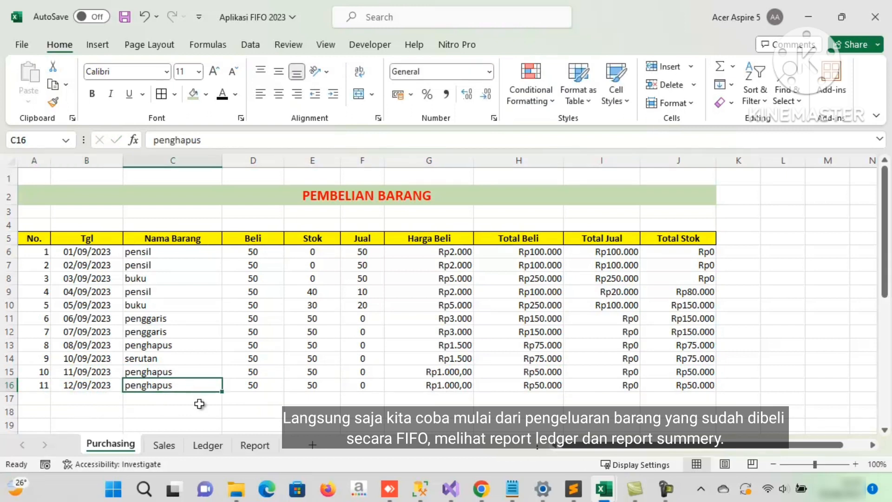
text(b)
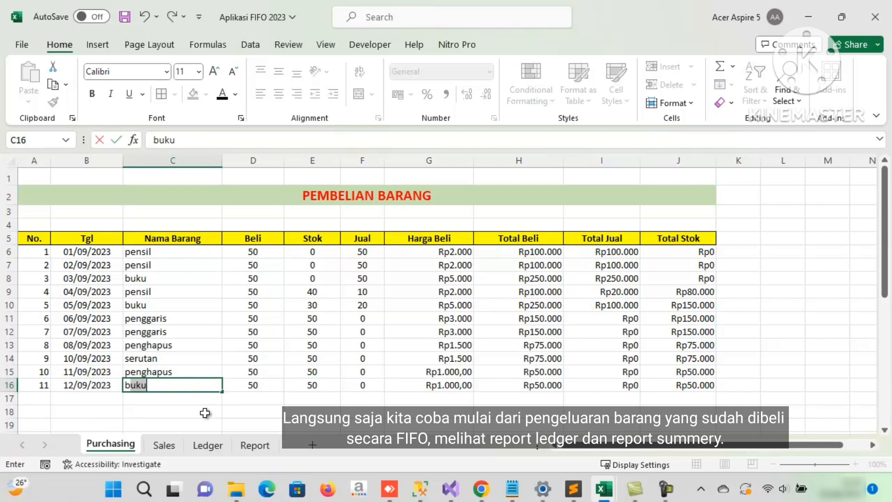
text(uku)
key(ctrl+Return)
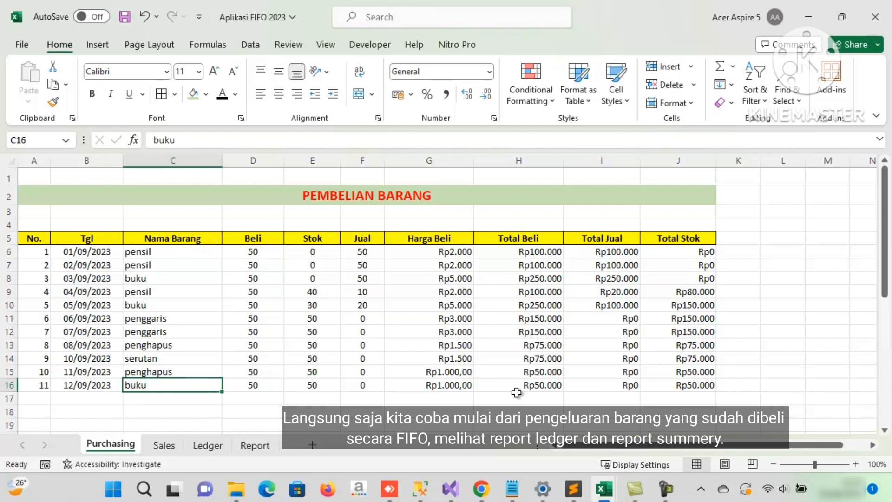
click(460, 387)
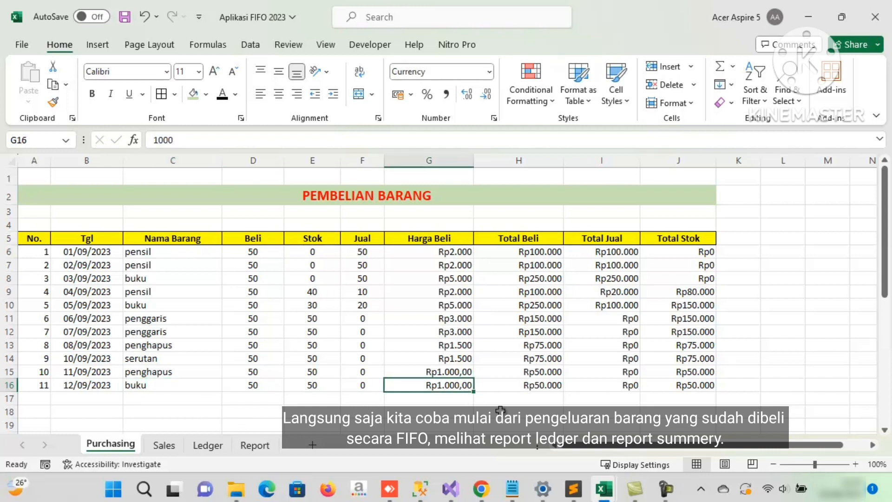
text(6)
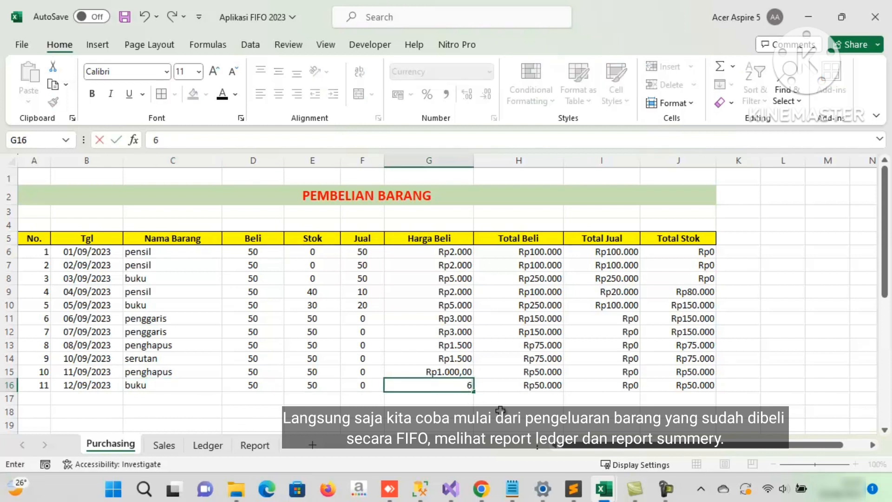
text(000)
key(ctrl+Return)
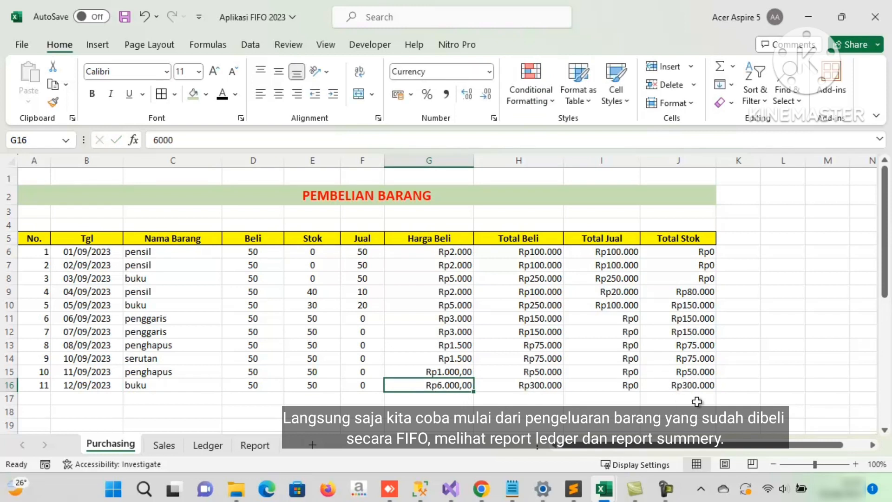
Step: Select the cell beside the Total Stok of the new buku purchase and confirm saving the record
drag(40, 385, 661, 385)
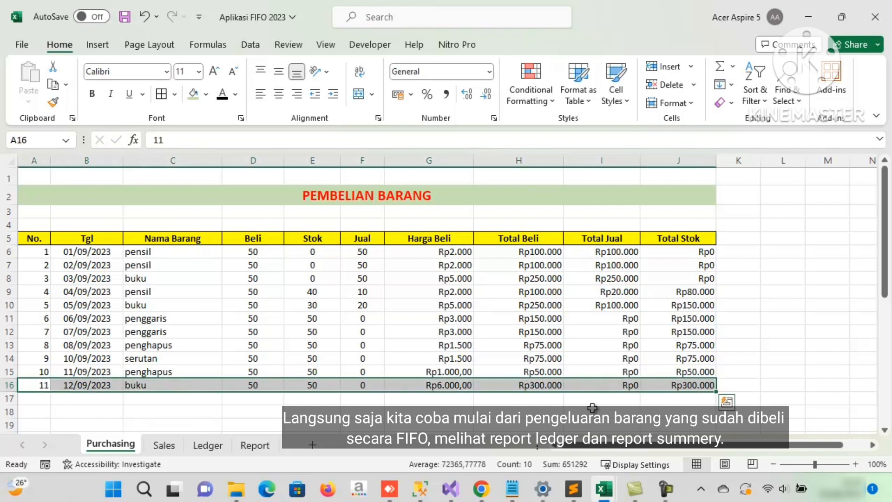
click(593, 408)
click(723, 384)
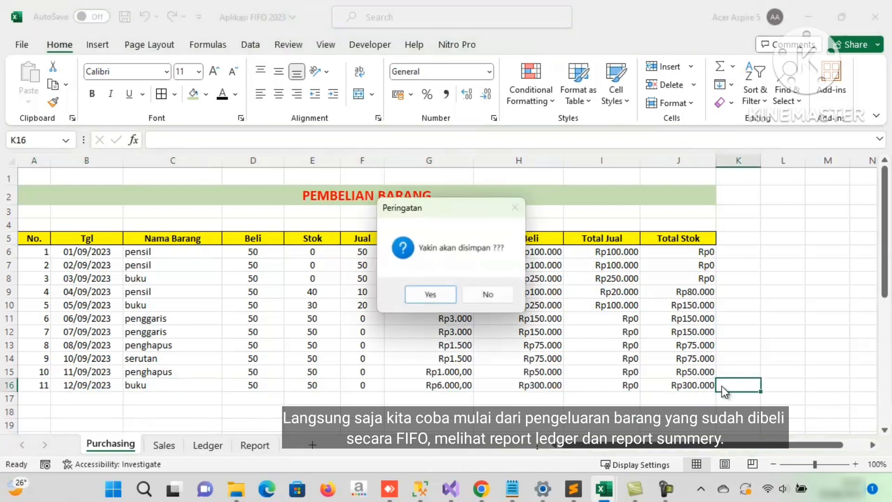
click(439, 300)
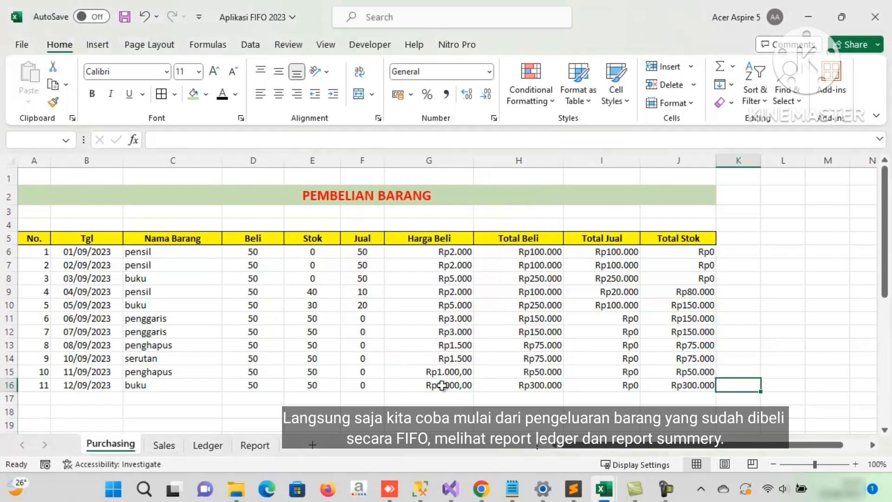
Step: View the 12/09/2023 buku entry on the Ledger sheet
click(196, 447)
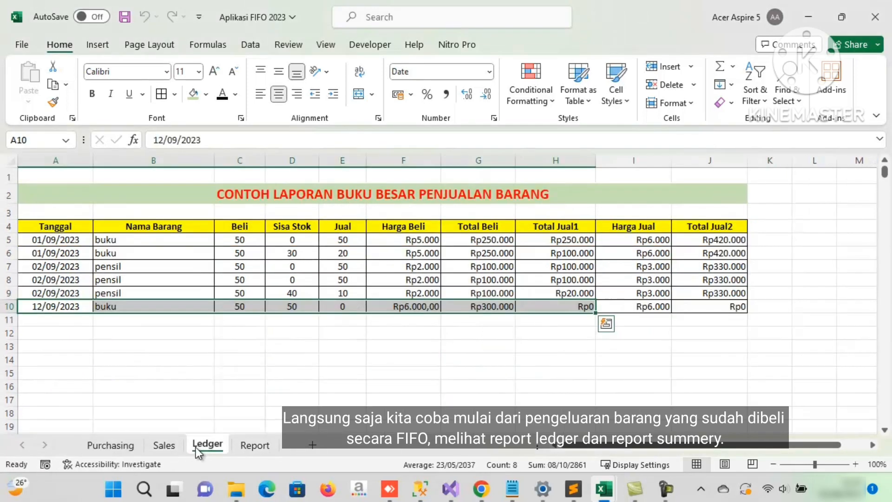
click(306, 375)
drag(62, 308, 707, 306)
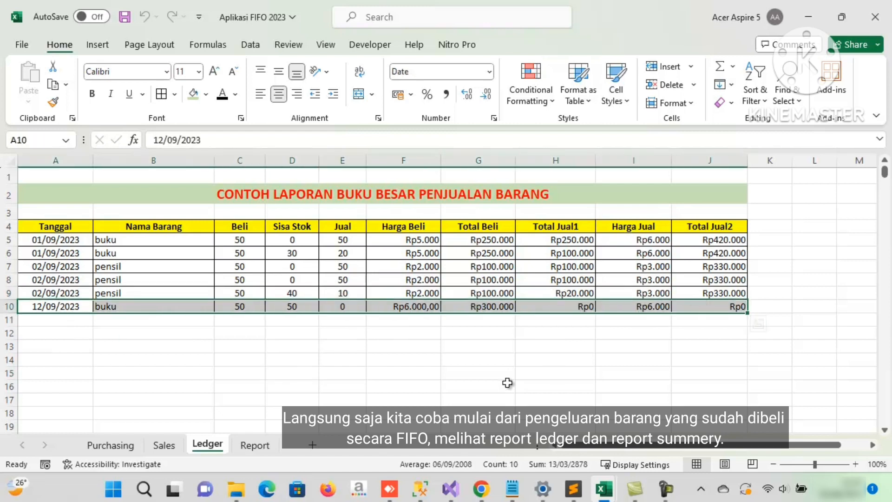
Step: Check the Jual and Stok quantities of the 03/09/2023 buku purchase on the Purchasing sheet
click(127, 444)
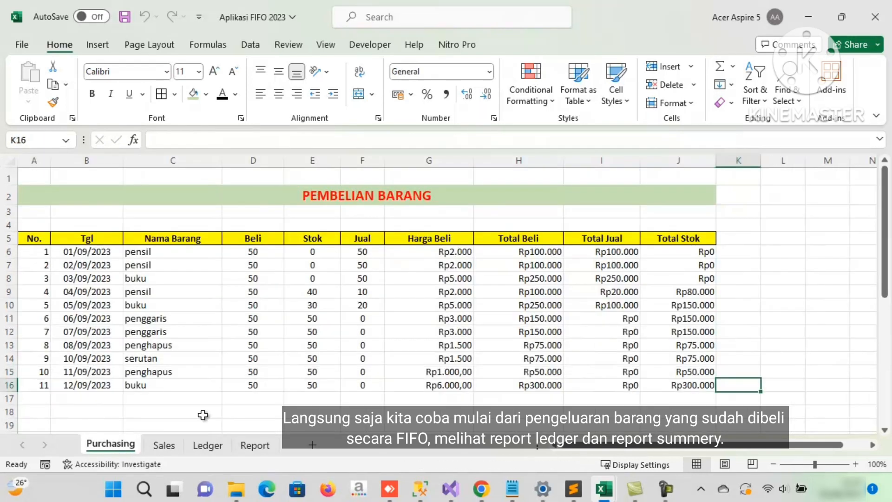
click(179, 279)
click(361, 279)
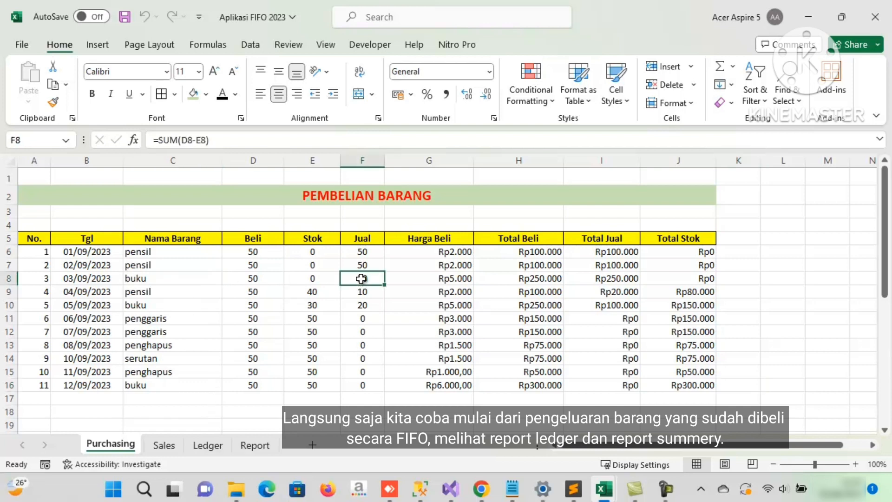
click(315, 279)
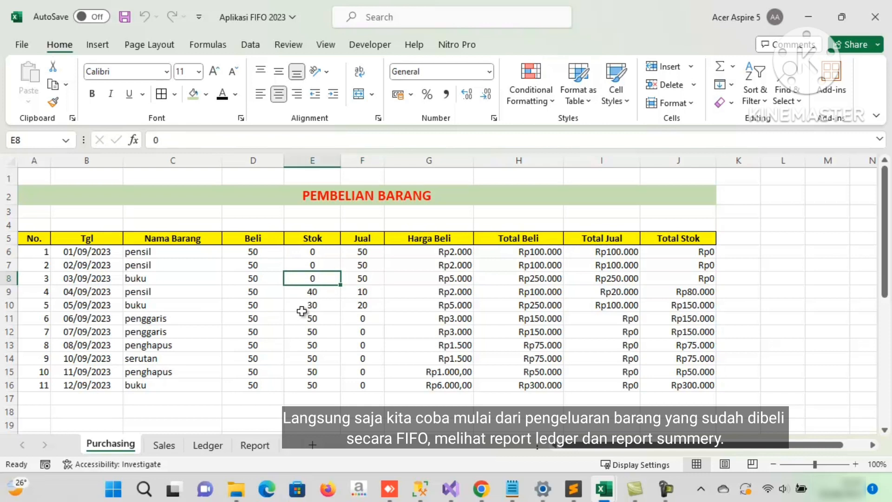
Step: Check the Sisa Stok of buku on the Report sheet
click(246, 445)
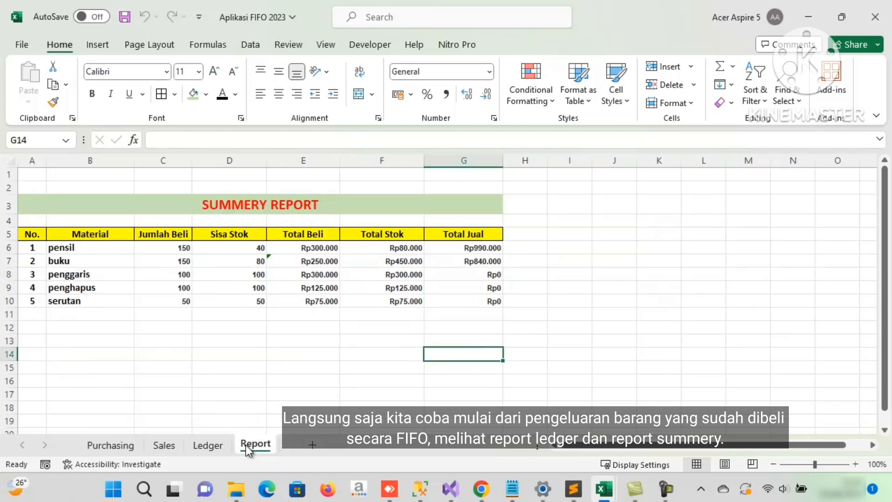
click(81, 261)
click(238, 257)
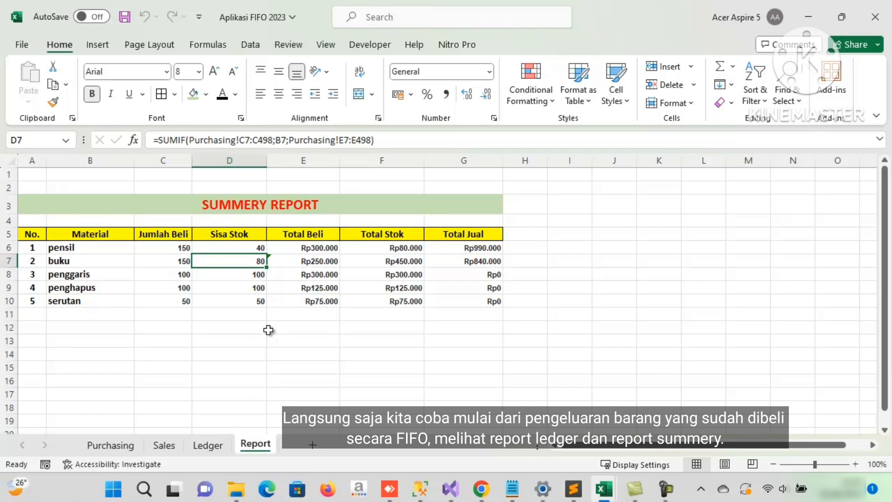
Step: Revisit the Sales sheet and compare the Sisa Stok of the last two buku entries on the Ledger sheet
click(177, 451)
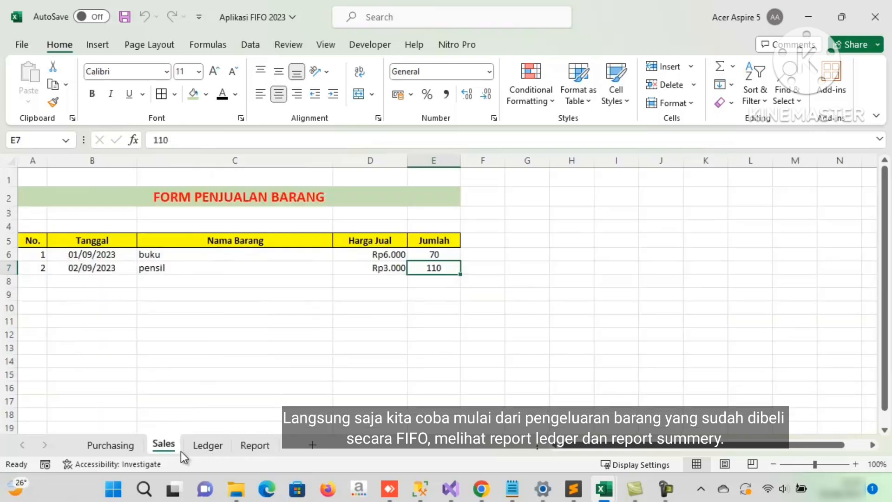
click(200, 451)
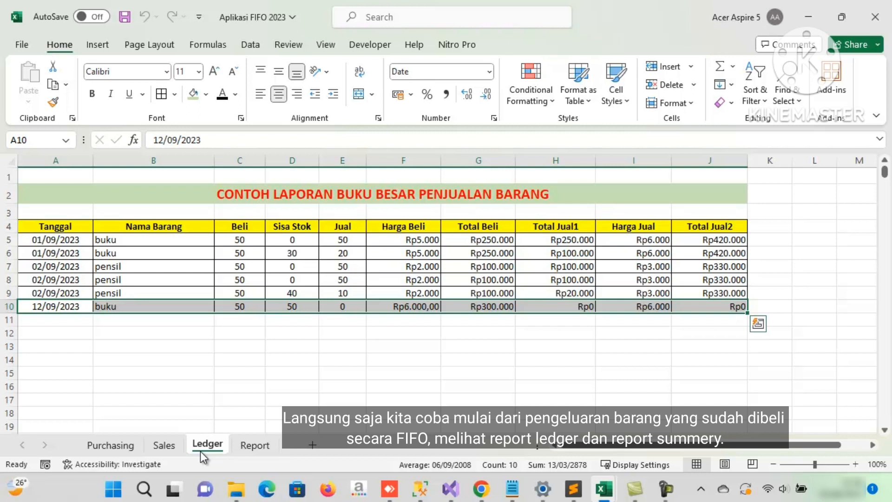
click(292, 254)
click(296, 310)
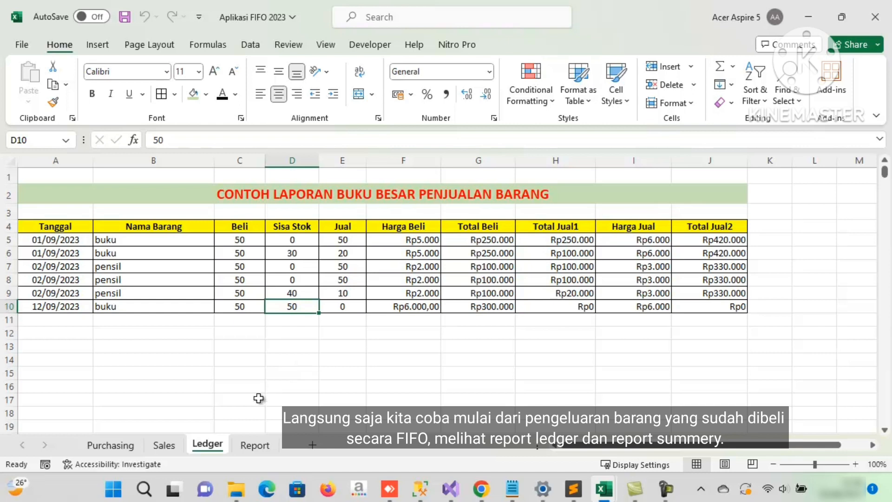
Step: Copy the 02/09/2023 pensil sale on the Sales sheet into the empty row below it, row 8
click(179, 442)
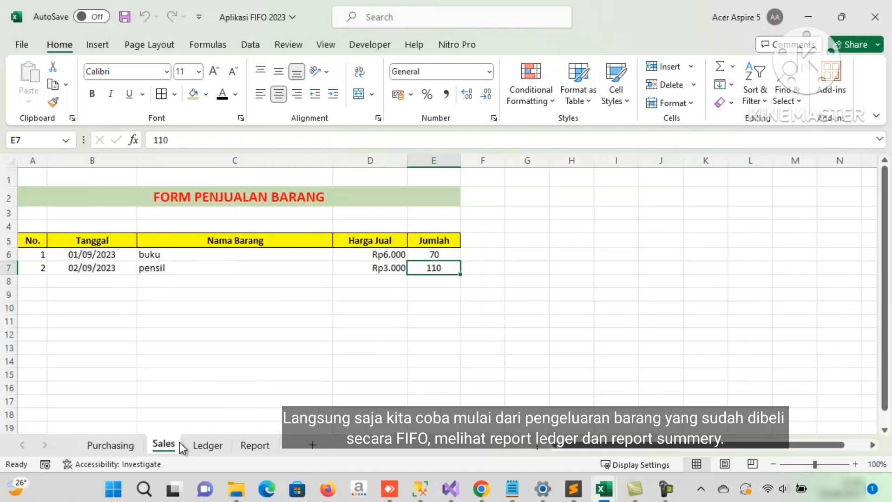
click(38, 278)
text(3)
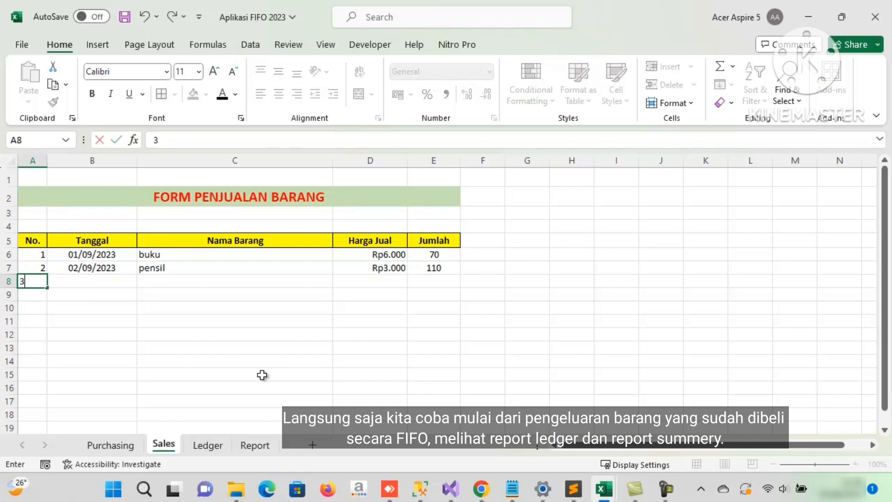
drag(432, 267, 40, 273)
key(ctrl+c)
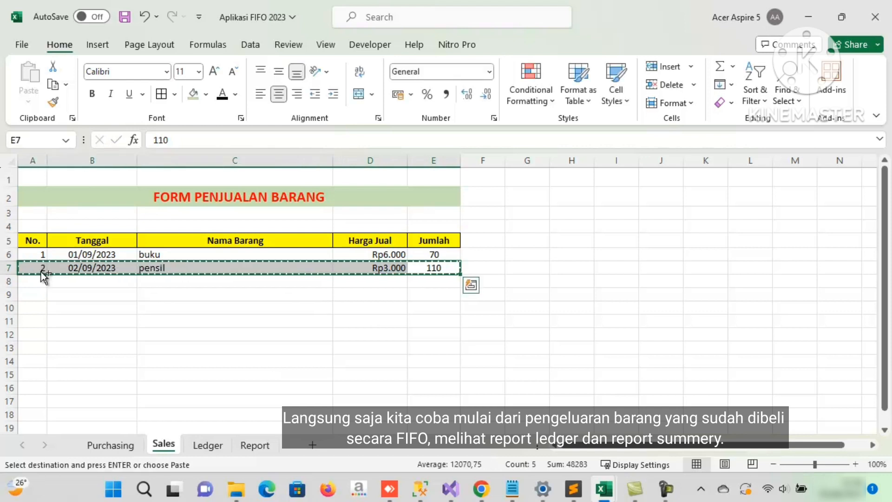
click(37, 281)
key(ctrl+v)
Step: Change the copied sale in row 8 to No. 3, Tanggal 03/09/2023 and Nama Barang buku
click(39, 282)
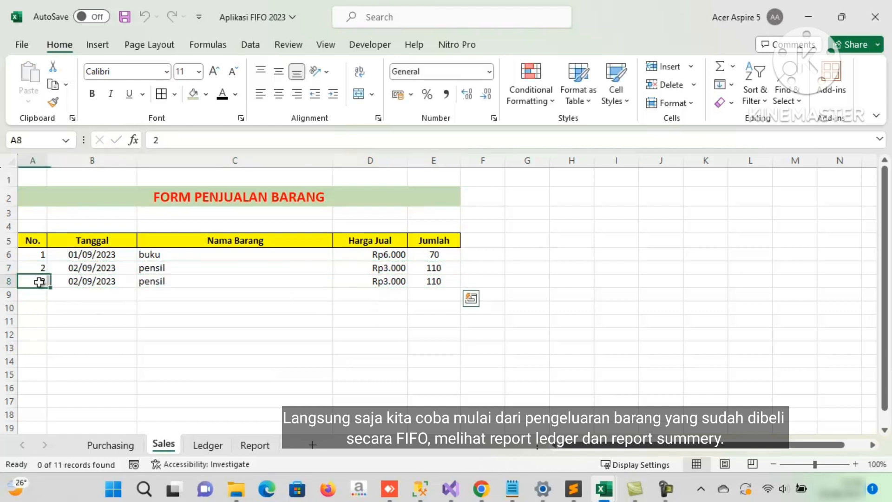
text(3)
double_click(79, 281)
key(BackSpace)
text(3)
click(159, 282)
text(buku)
key(ctrl+Return)
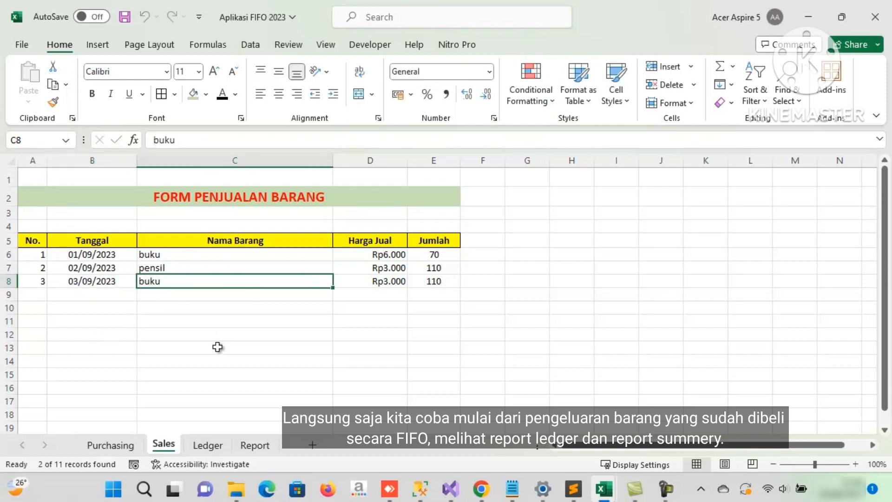
Step: Set the Harga Jual of the 03/09/2023 buku sale to 6000 and its Jumlah to 80
click(402, 282)
text(6)
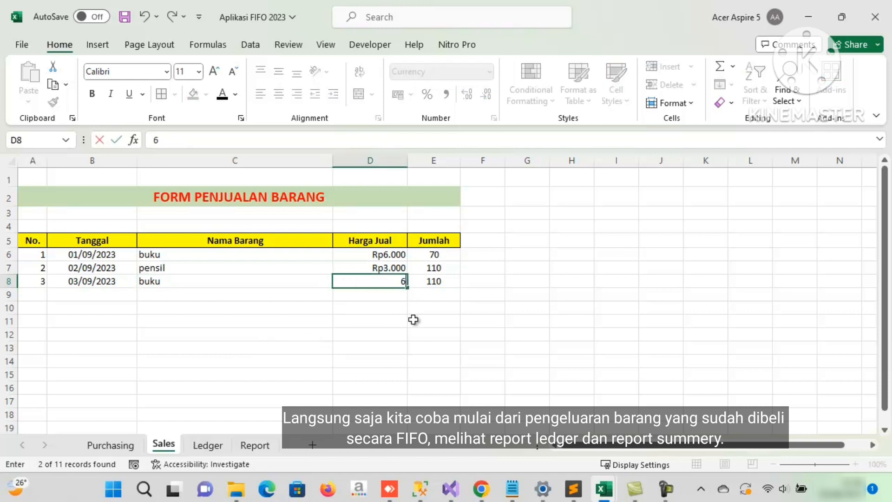
text(000)
key(ctrl+Return)
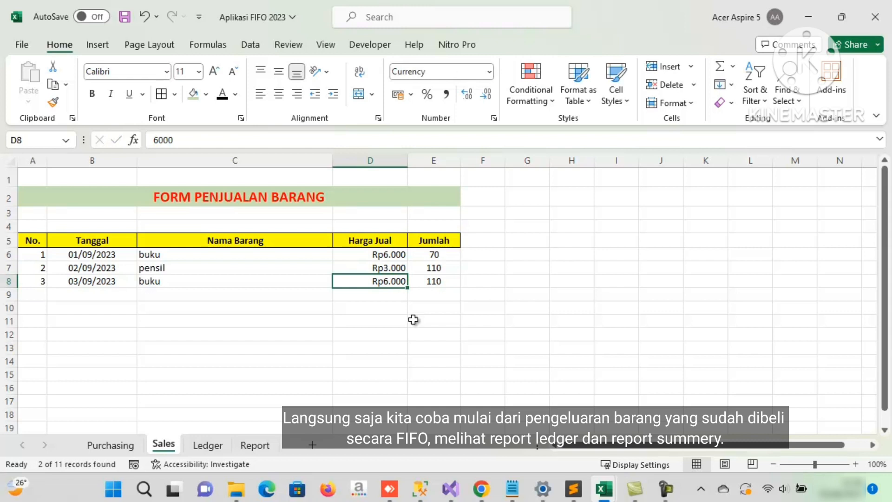
click(432, 283)
text(80)
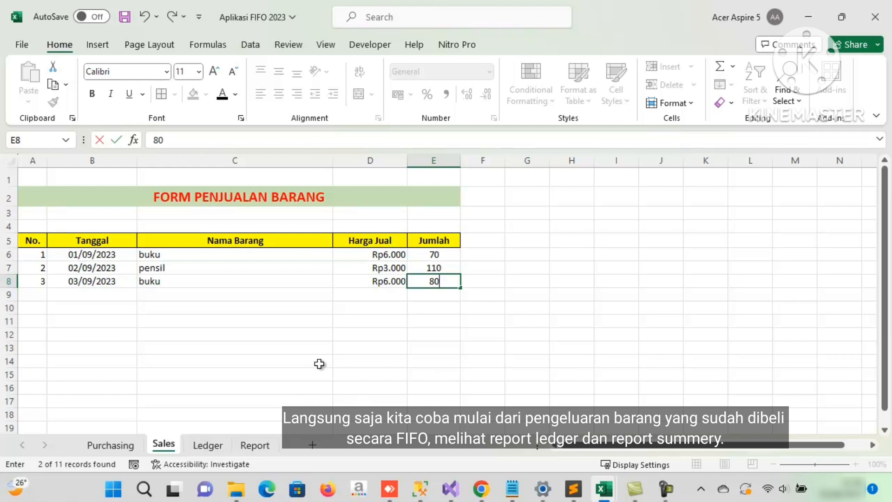
key(BackSpace)
key(BackSpace)
text(80)
key(Return)
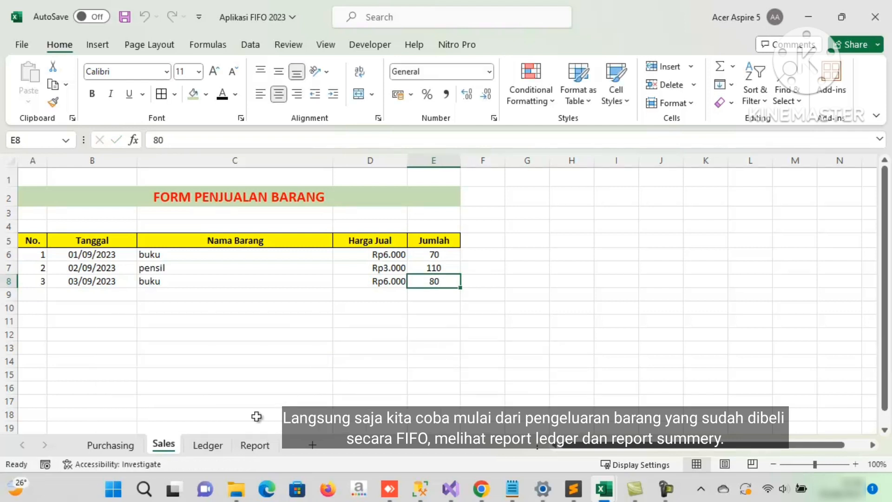
Step: Examine the Beli, Sisa Stok and Jual values of the two 03/09/2023 buku entries on the Ledger sheet
click(225, 444)
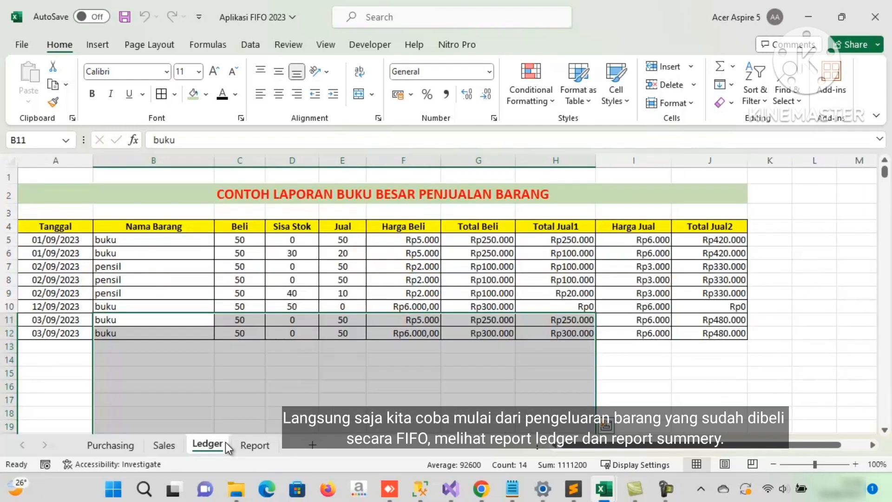
click(279, 377)
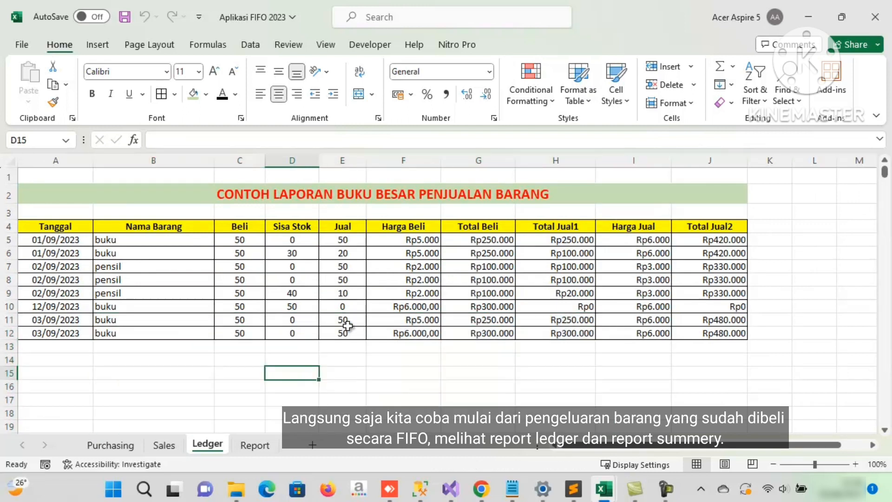
drag(351, 321, 297, 331)
click(101, 321)
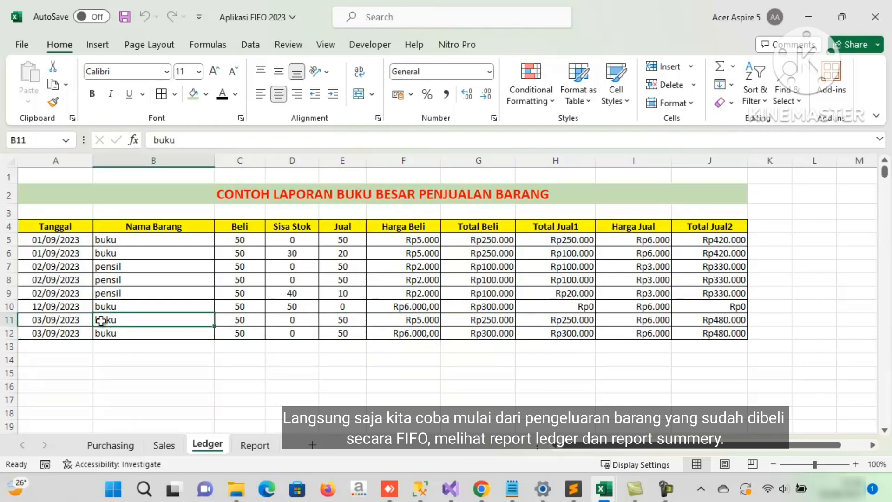
drag(101, 320, 342, 328)
click(56, 320)
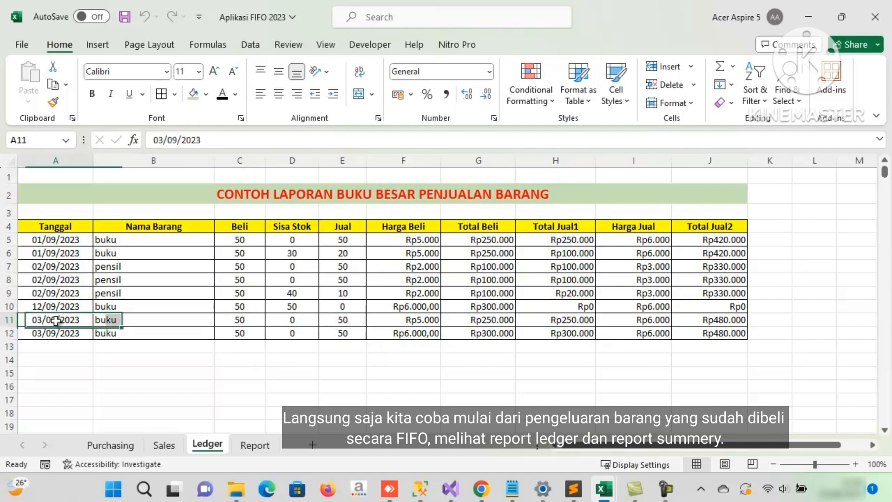
drag(56, 327, 345, 333)
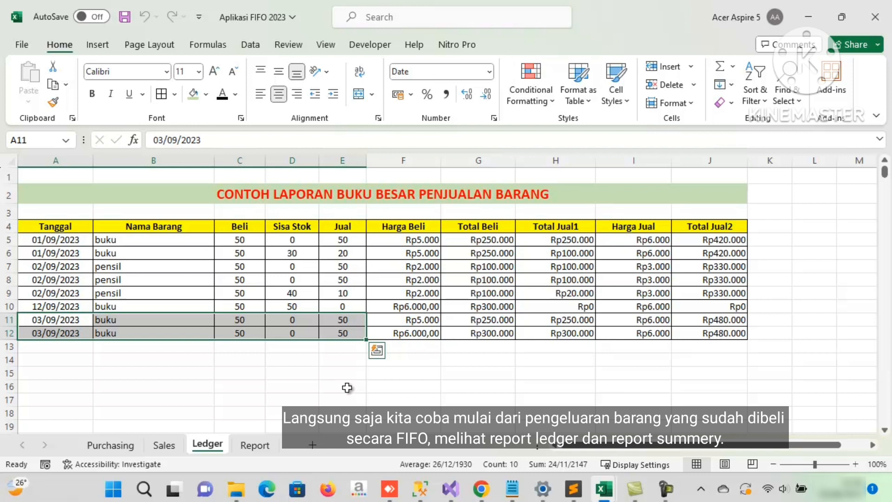
Step: Check the Sisa Stok, Total Beli and Total Jual of buku on the Report sheet
click(252, 445)
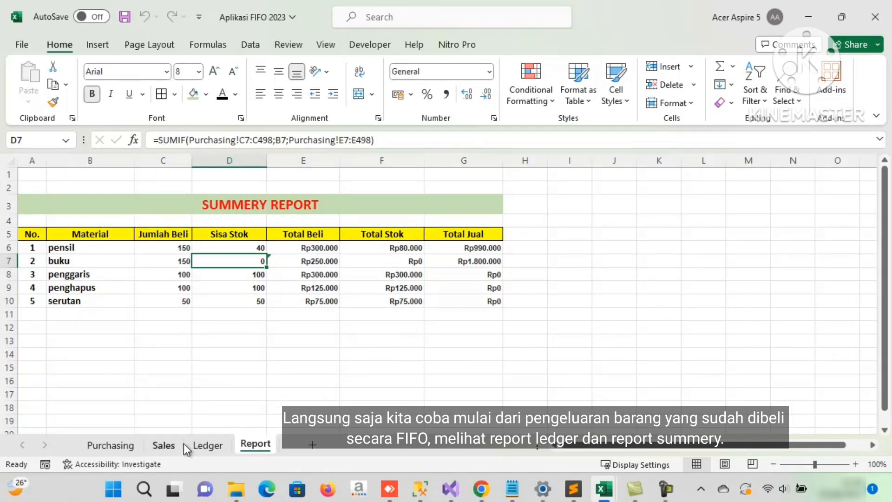
click(481, 261)
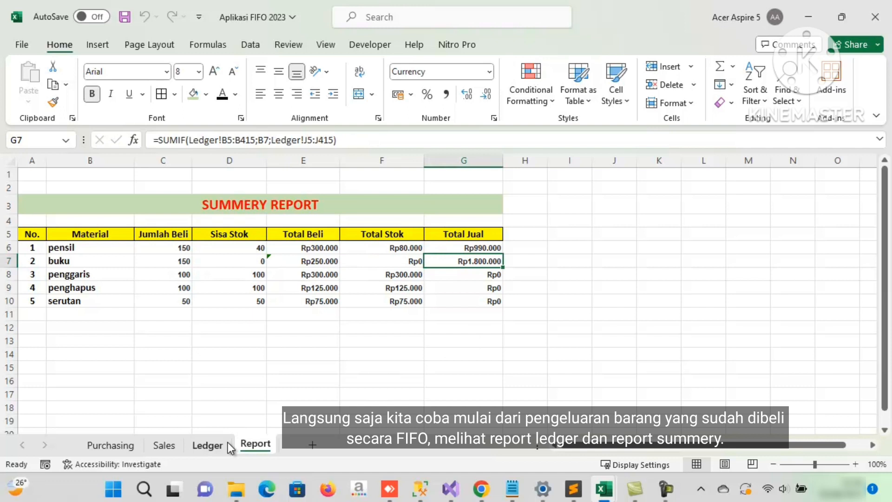
click(253, 263)
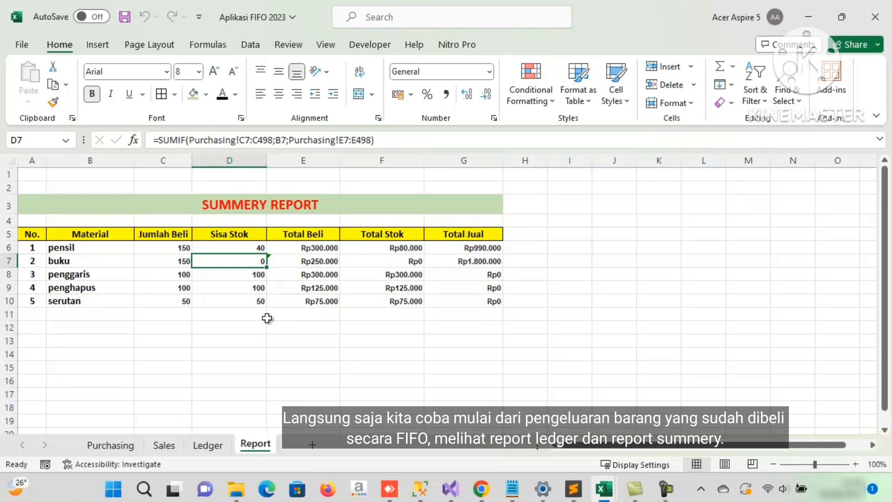
click(328, 264)
click(458, 265)
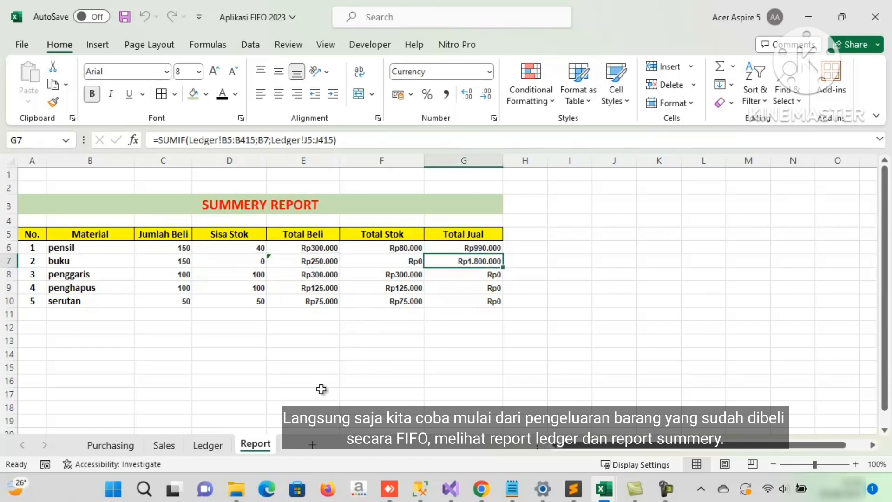
Step: Review the Sales, Ledger, Purchasing and Report sheets once more, finishing on the Ledger sheet
click(169, 450)
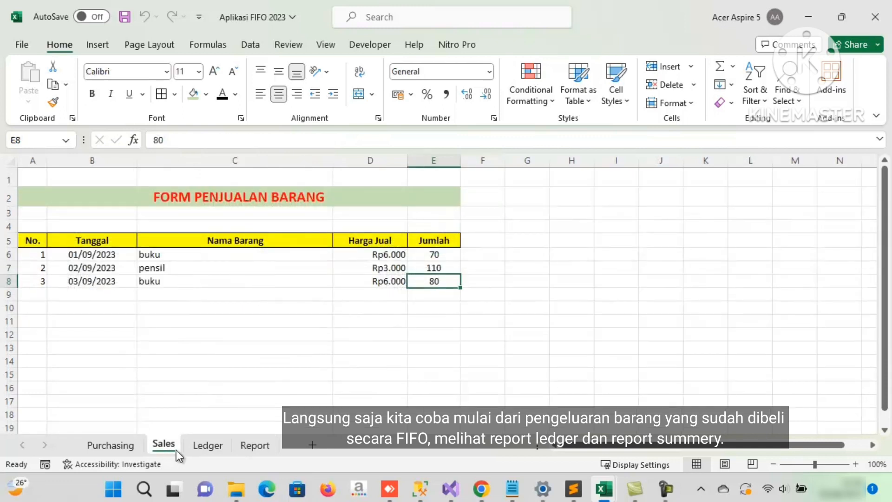
click(203, 445)
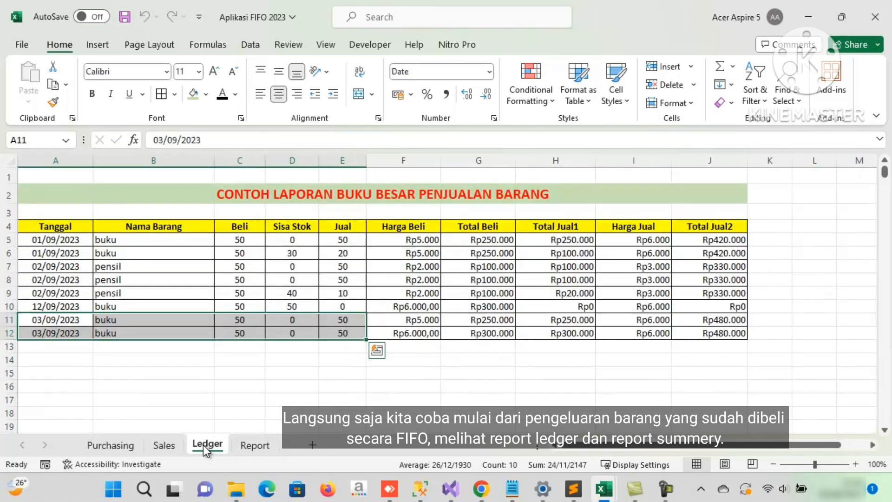
click(197, 401)
click(132, 444)
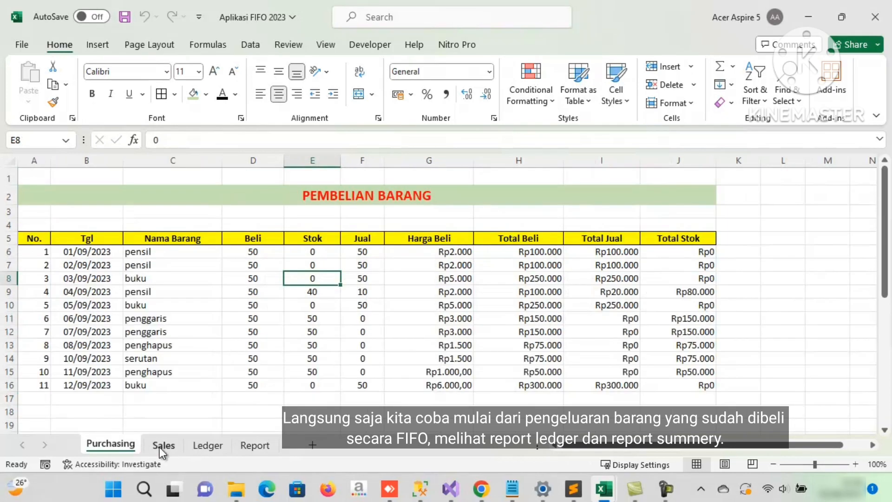
click(160, 447)
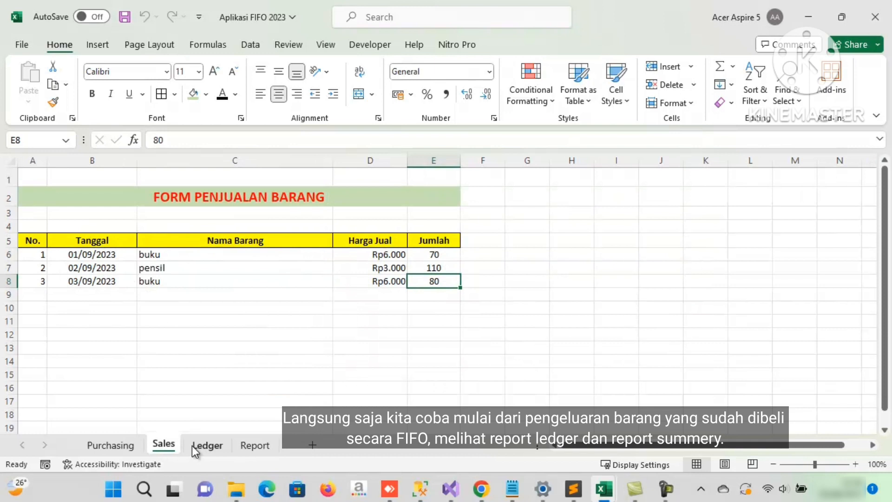
click(192, 445)
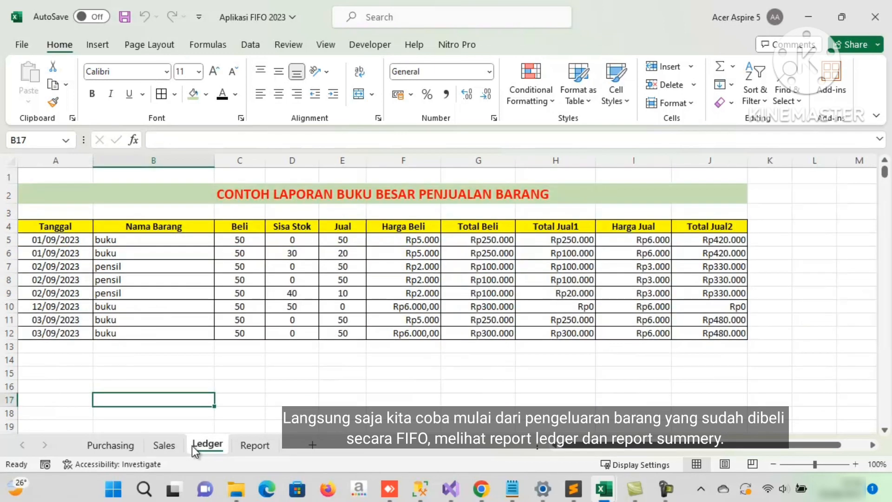
click(238, 445)
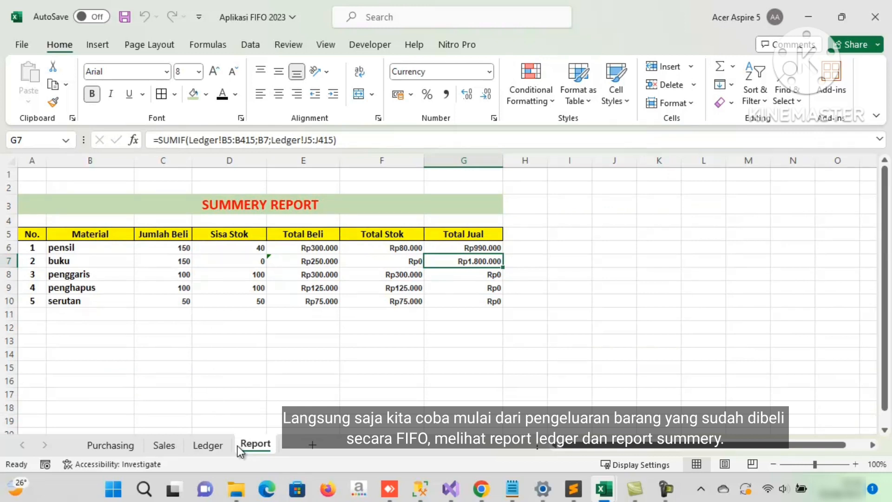
click(223, 444)
click(354, 402)
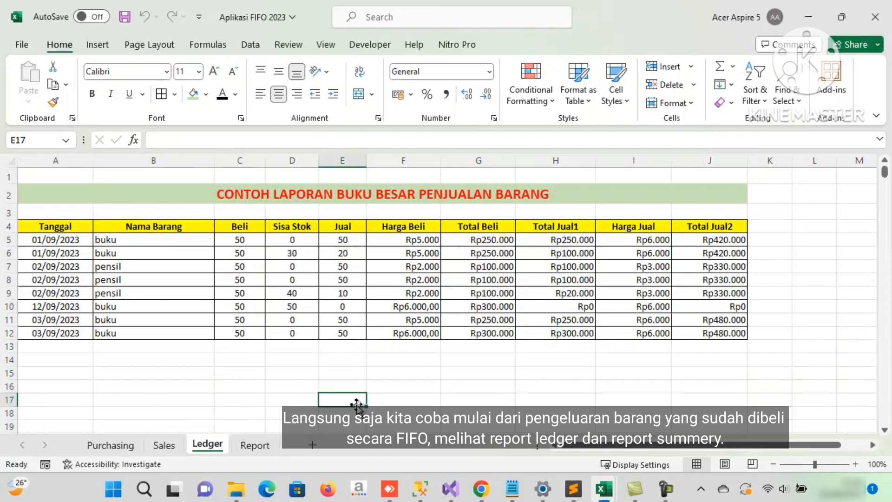